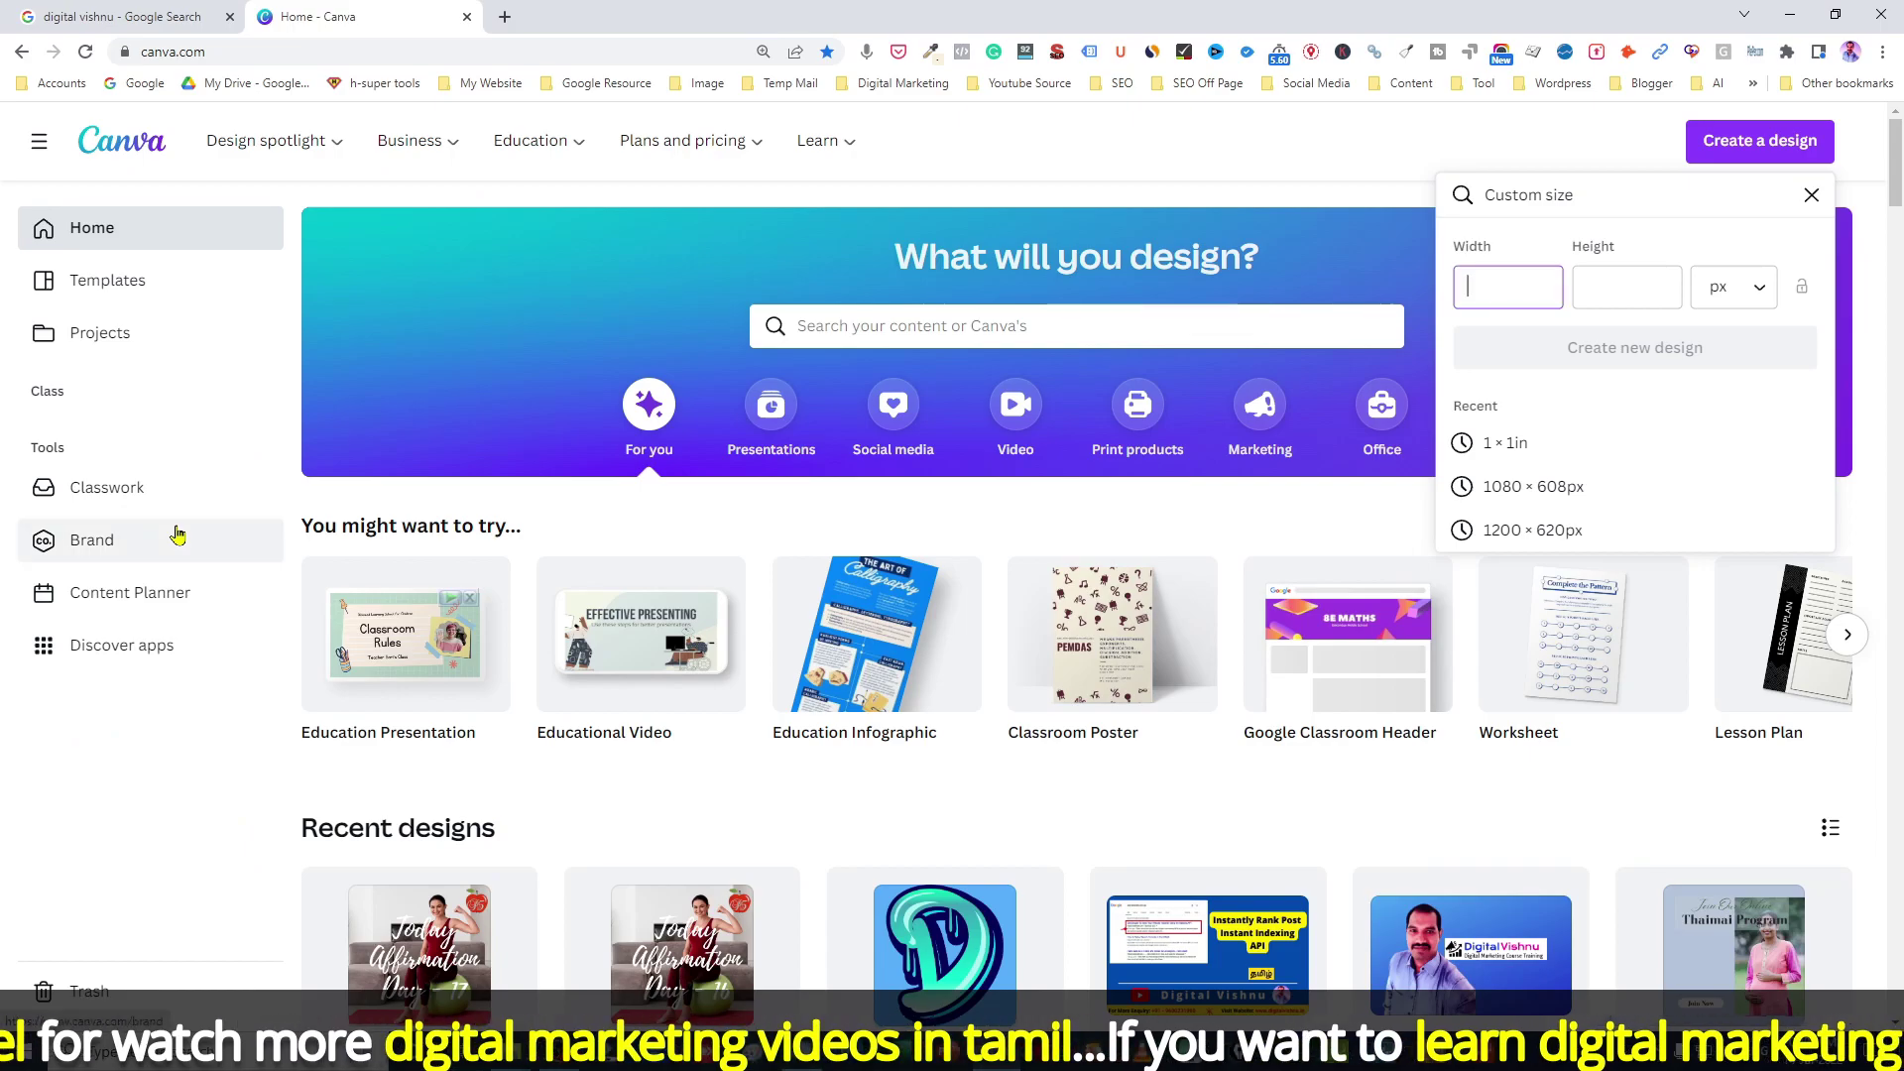
# Step: Create a new custom-size design 883 px wide and 588 px high
pyautogui.write('883')
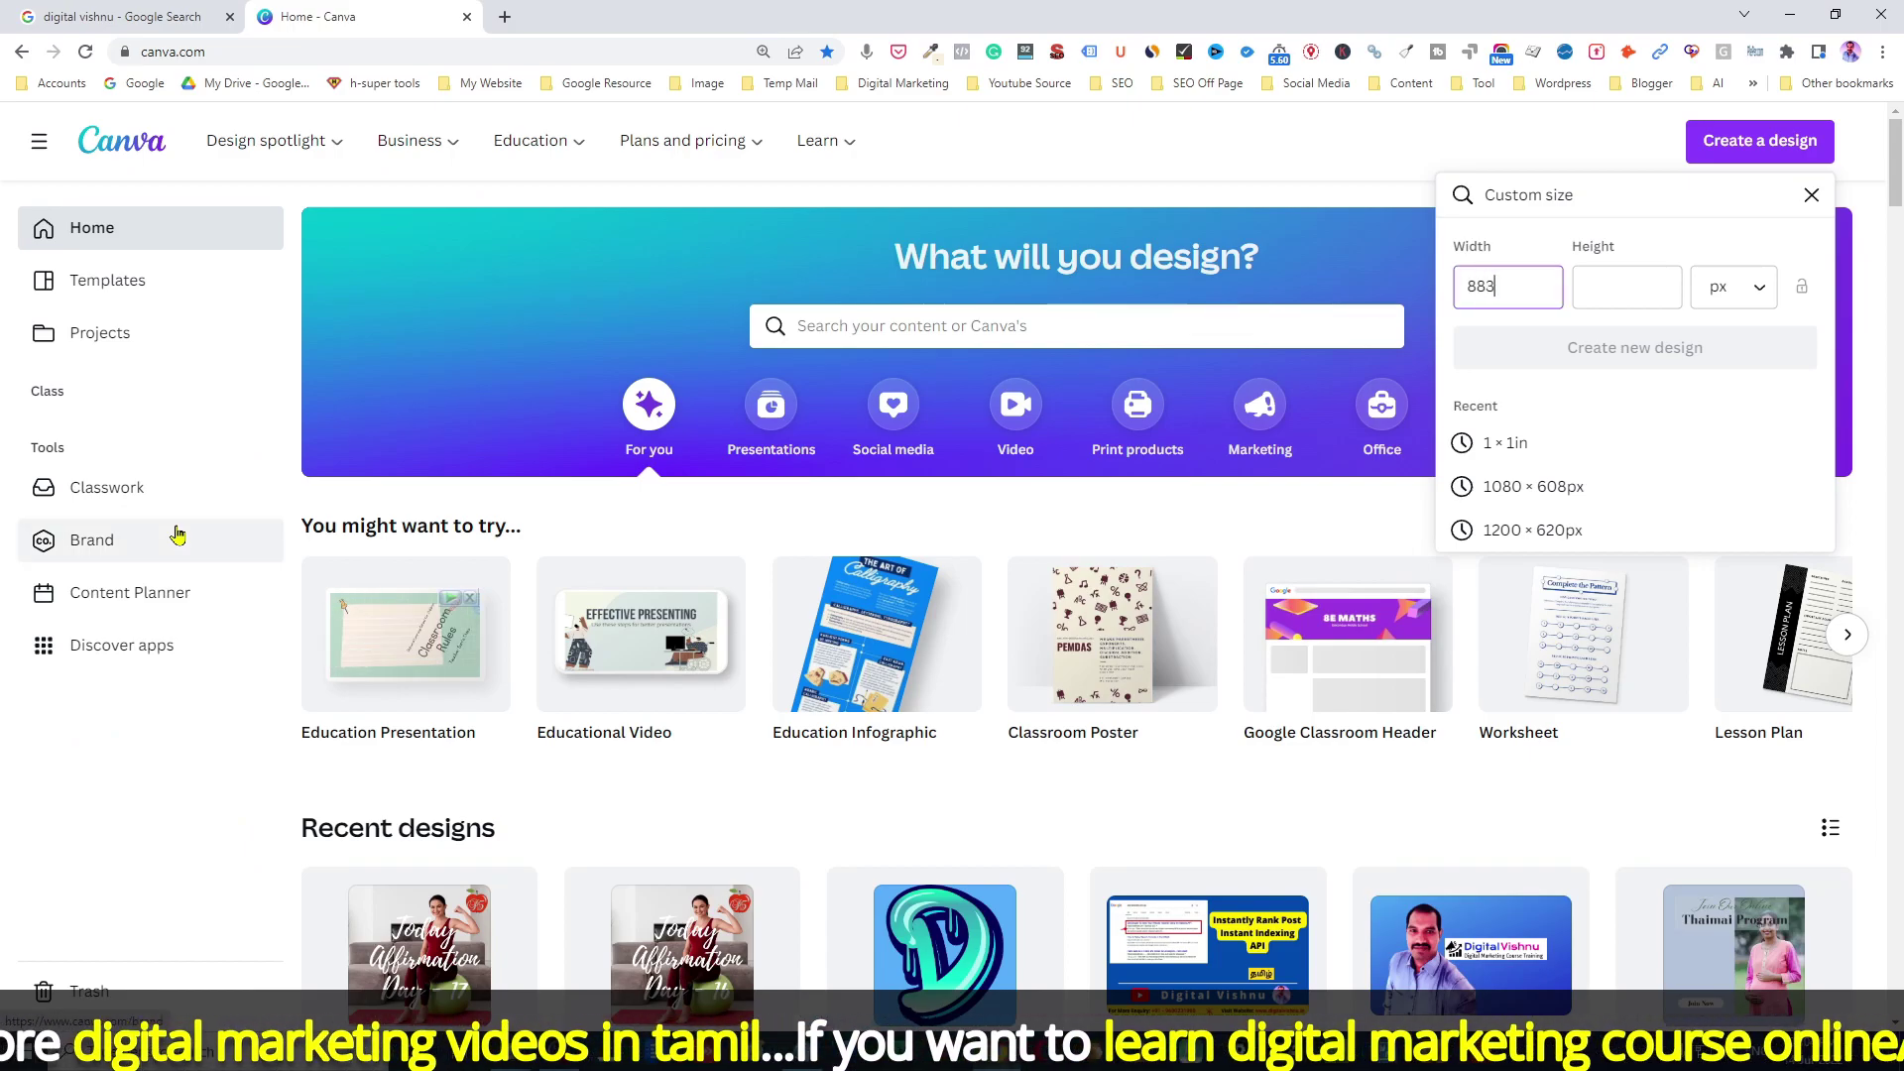
pyautogui.click(1626, 288)
pyautogui.hotkey('alt', 'Tab')
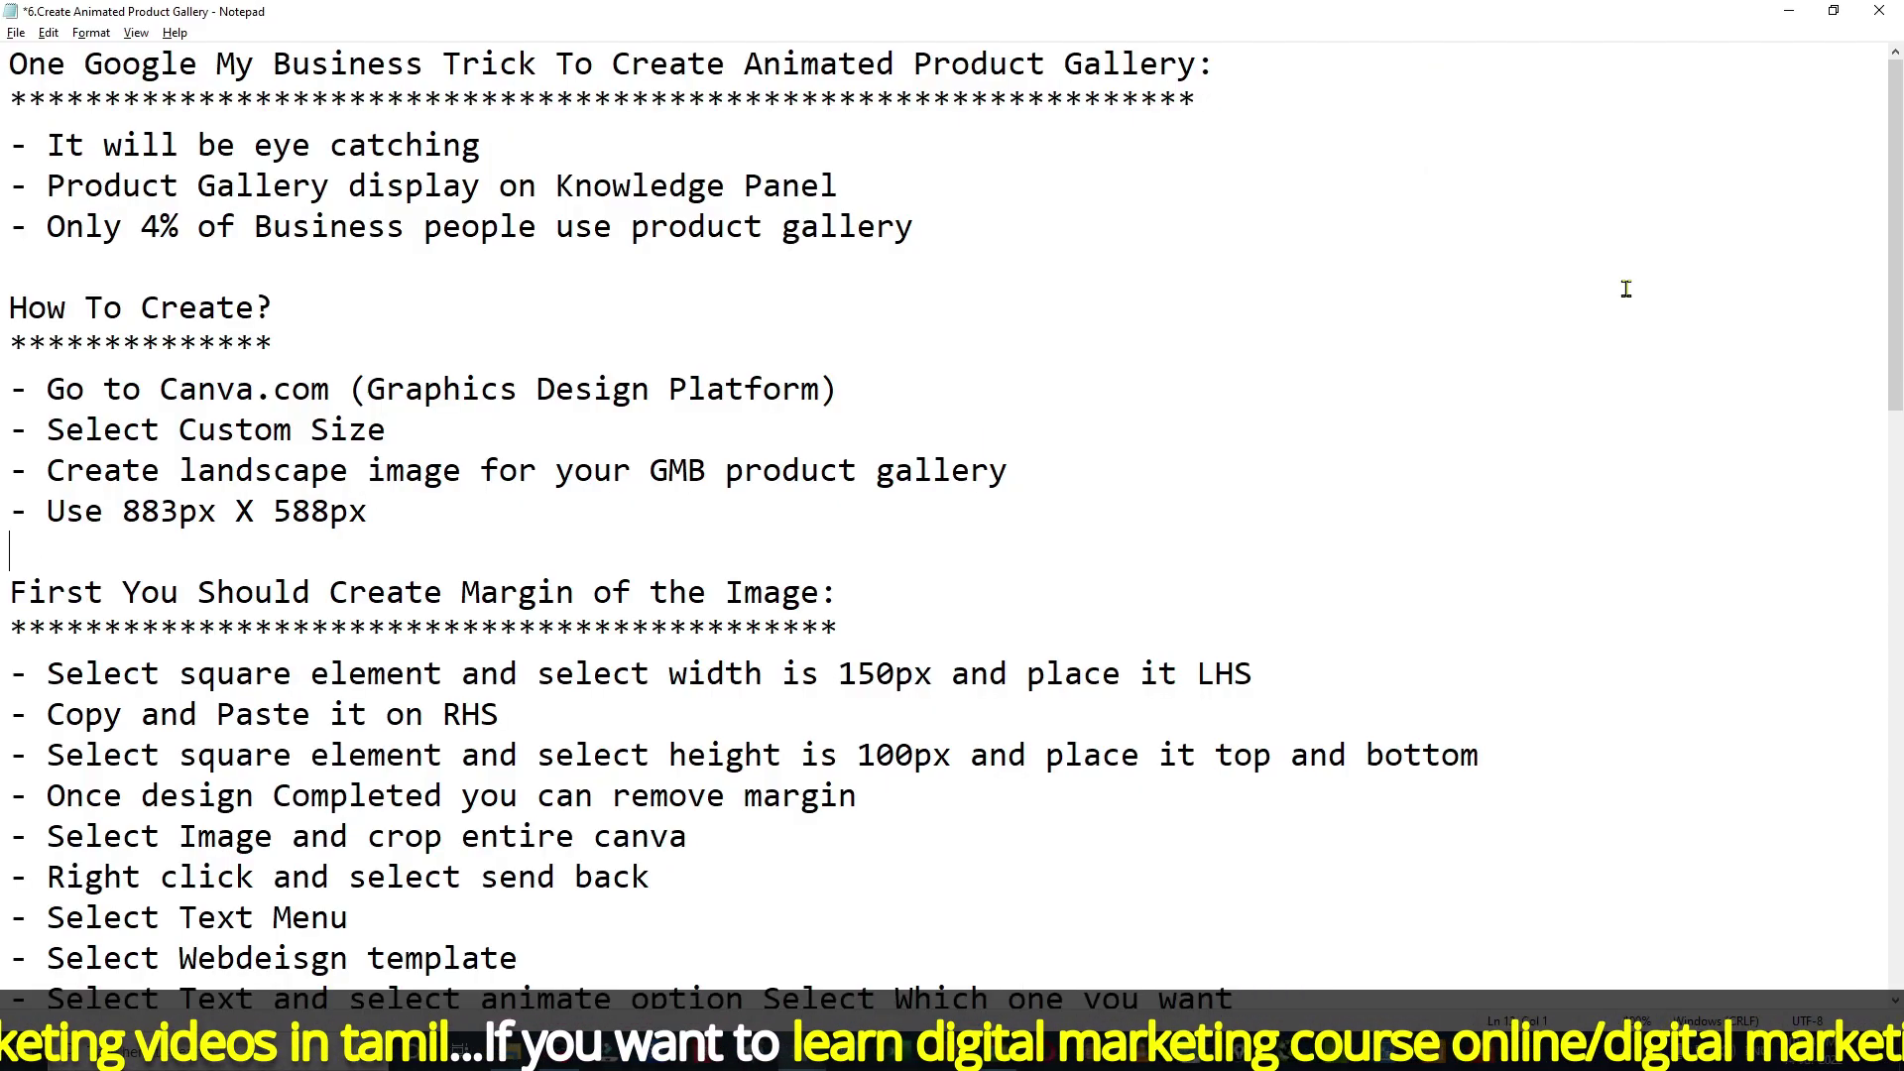
pyautogui.hotkey('alt', 'Tab')
pyautogui.write('588')
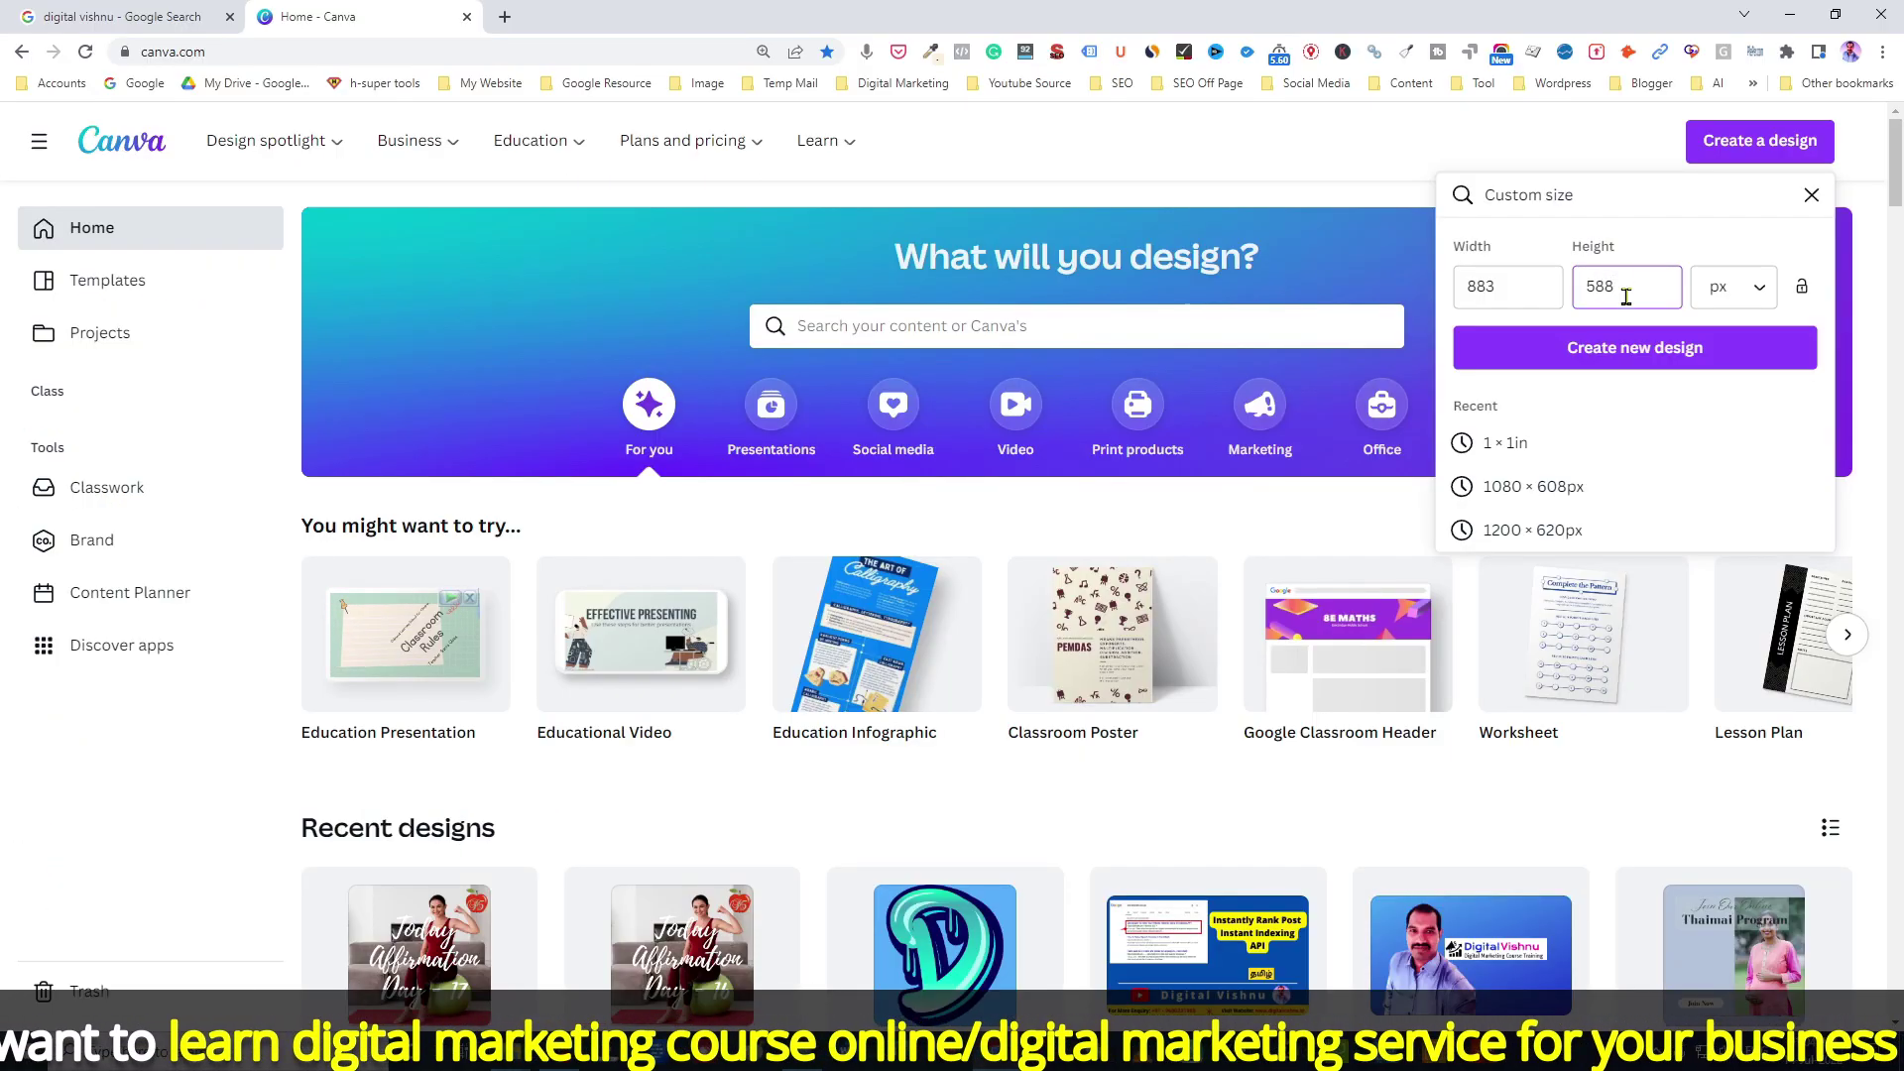
pyautogui.click(1633, 347)
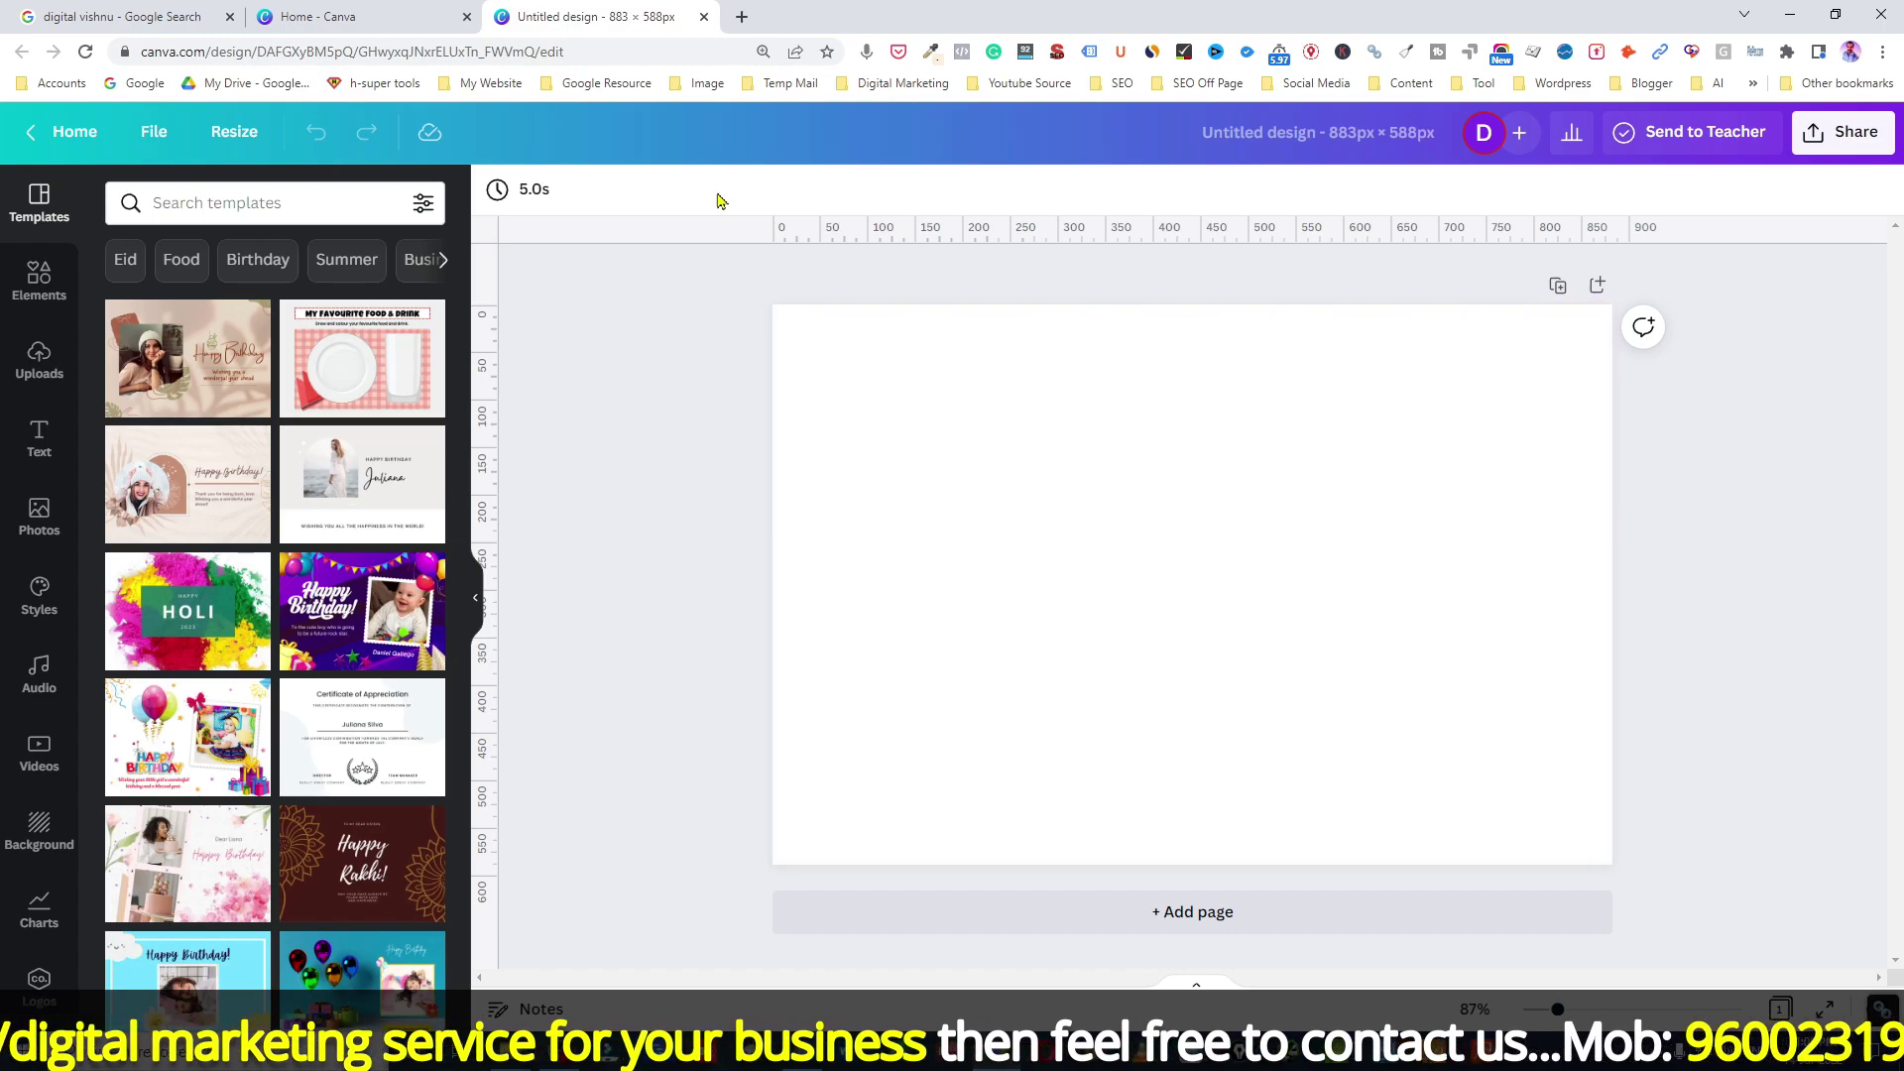
# Step: Add a square shape, resize it to about 150 px wide and full page height, and place it along the page's left edge
pyautogui.click(36, 281)
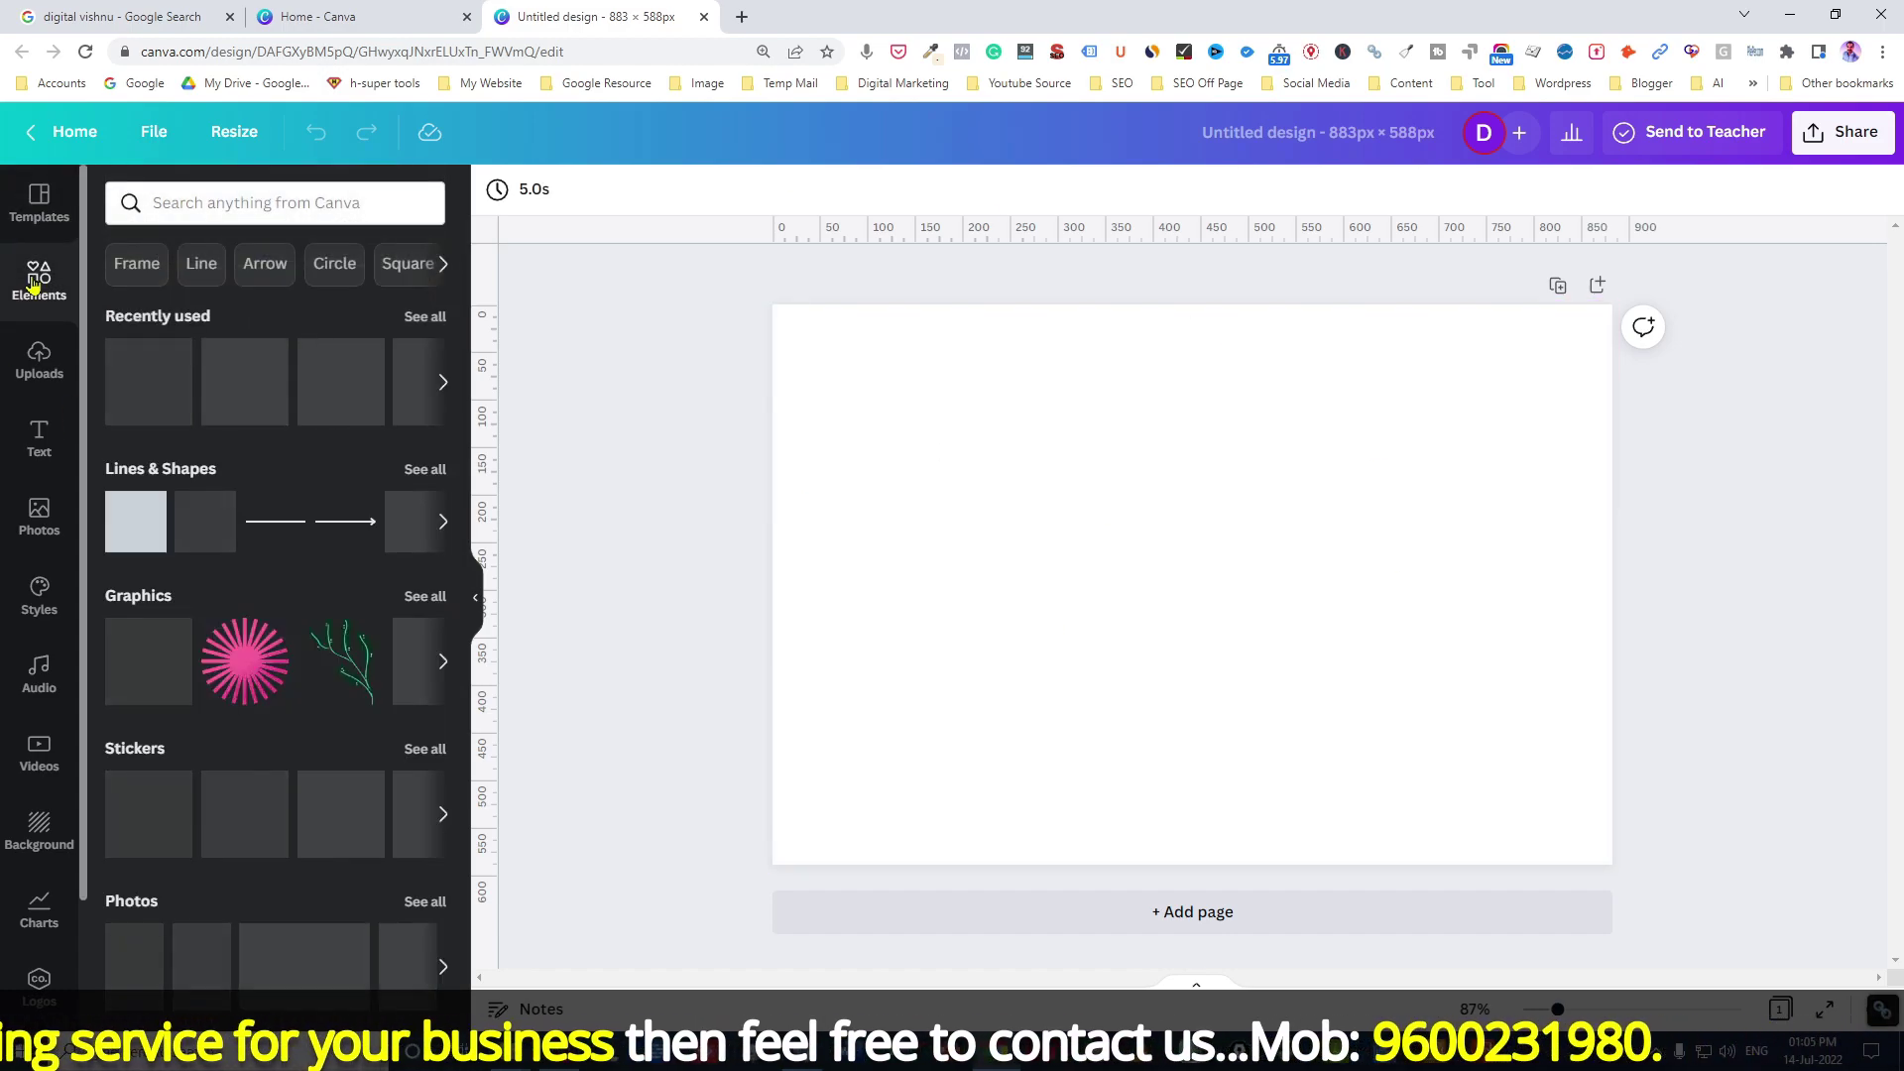
pyautogui.click(120, 533)
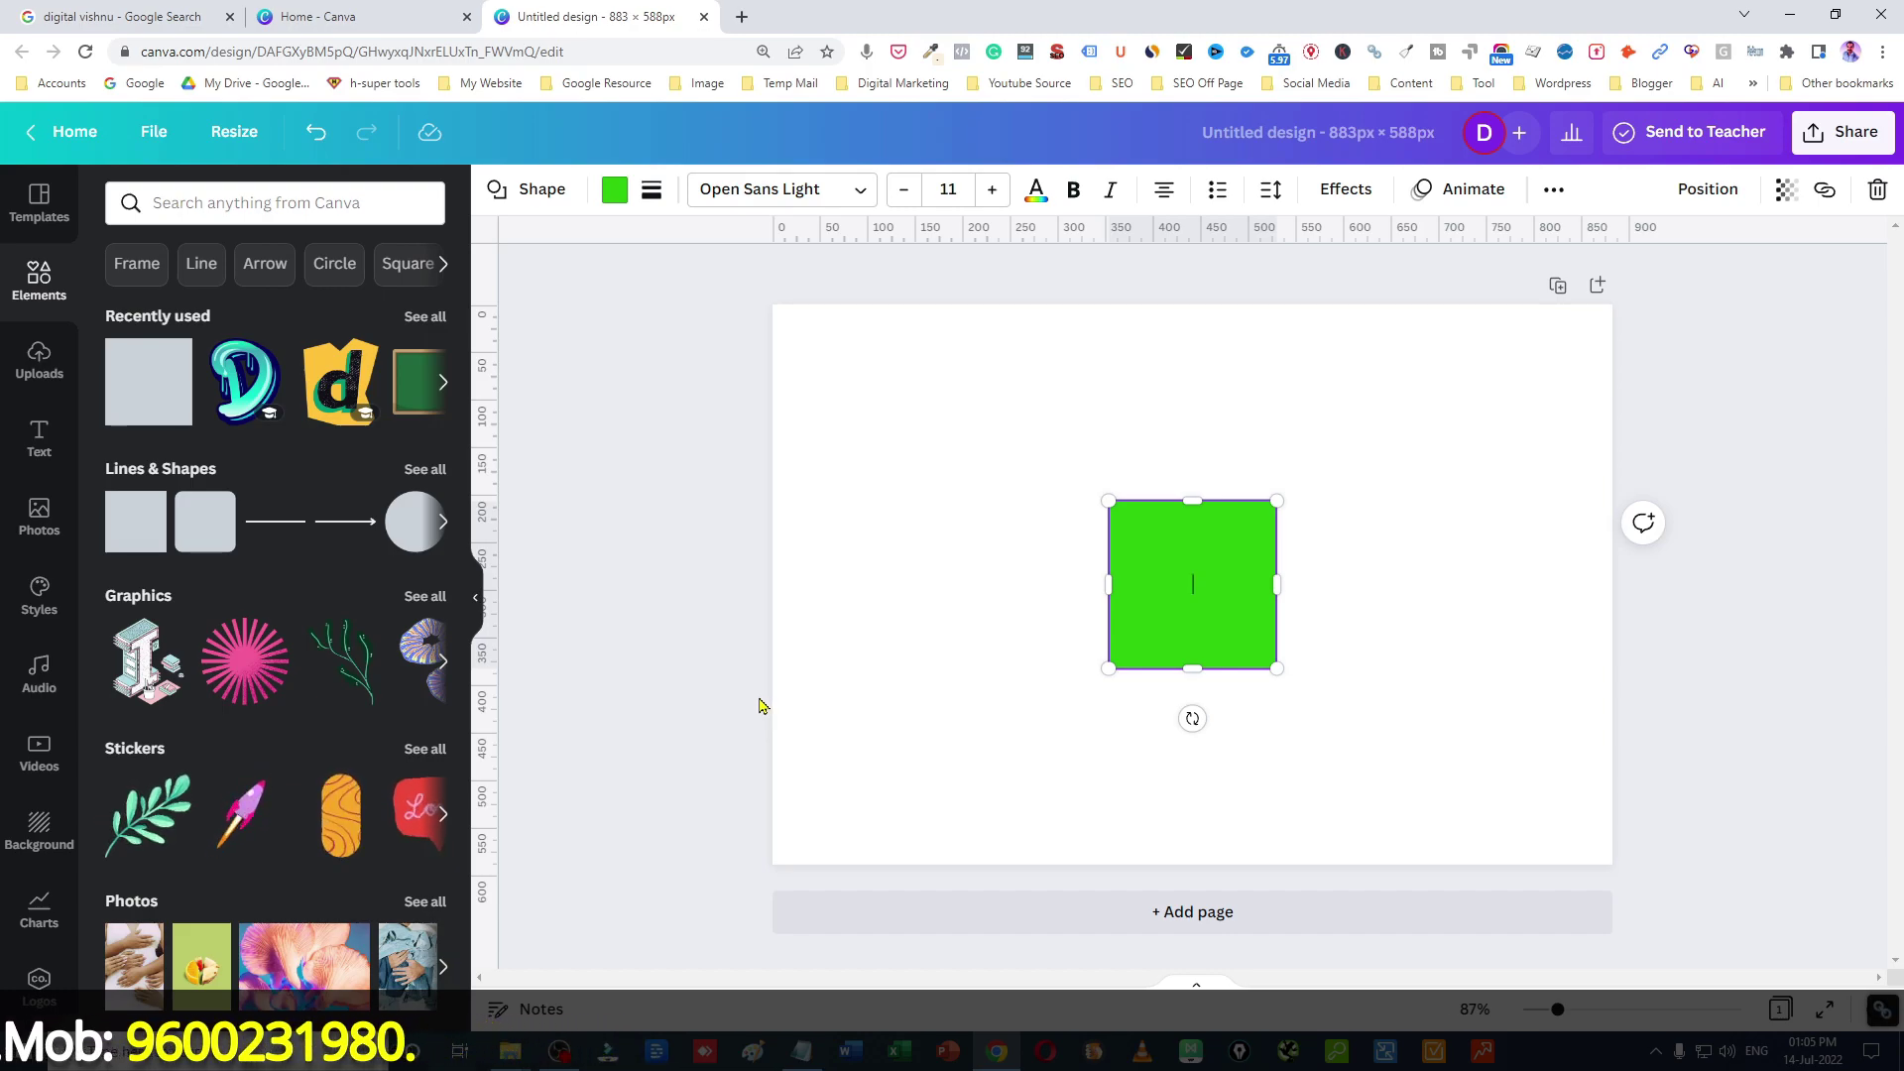
pyautogui.moveTo(1277, 585); pyautogui.dragTo(1237, 587)
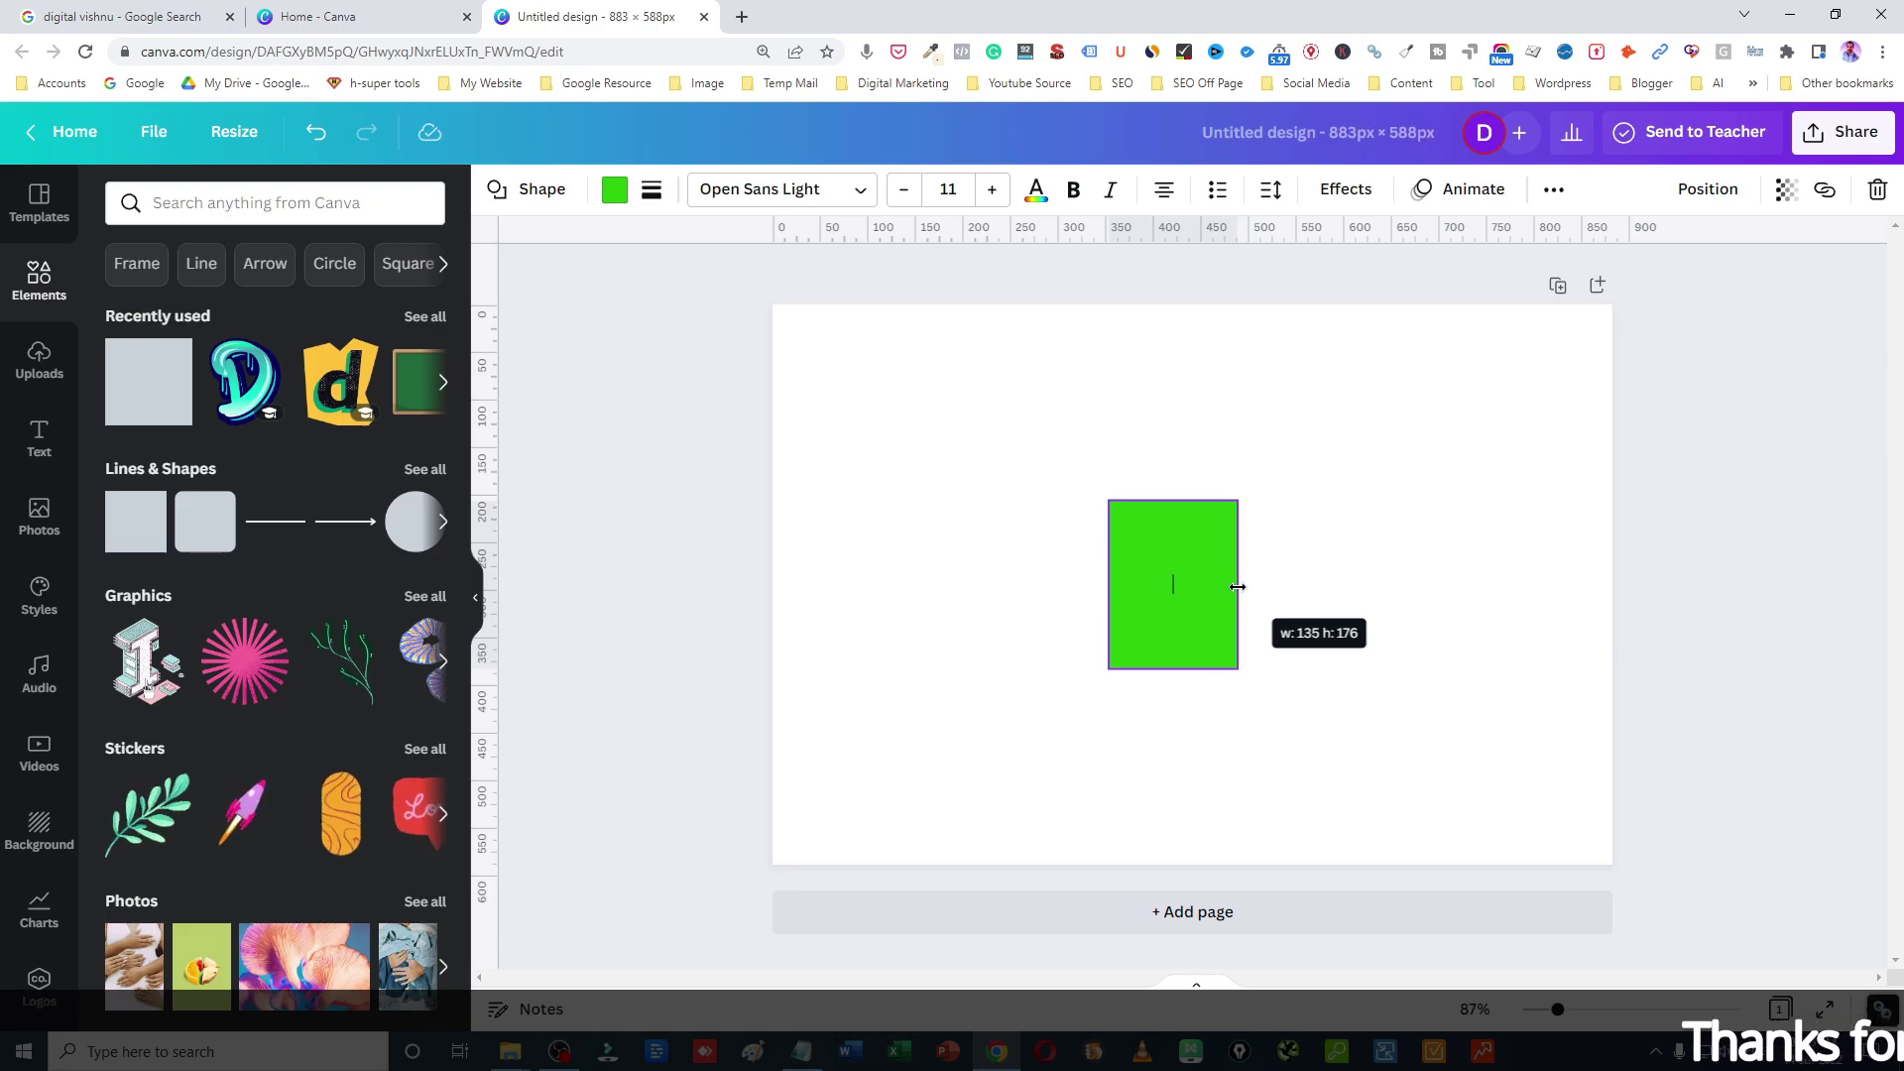
pyautogui.moveTo(1238, 587); pyautogui.dragTo(1251, 587)
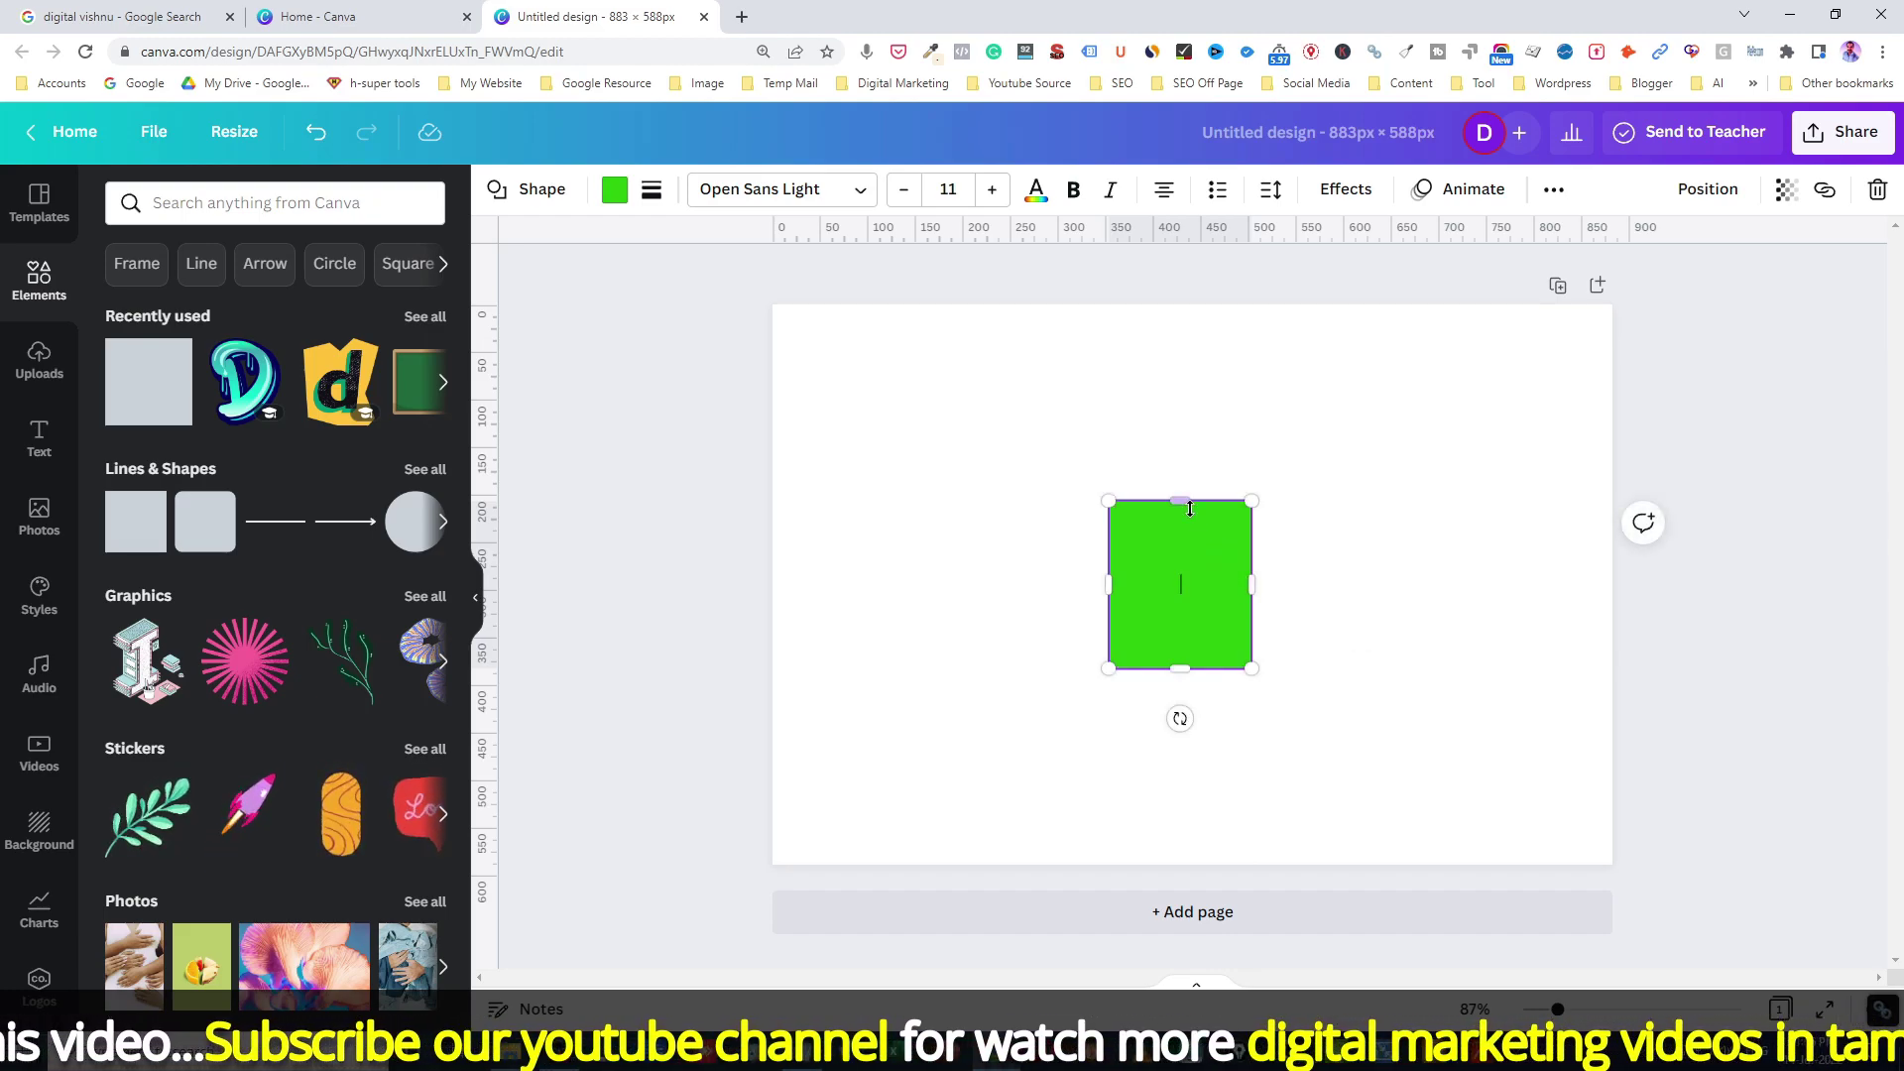
pyautogui.moveTo(1180, 498); pyautogui.dragTo(1180, 305)
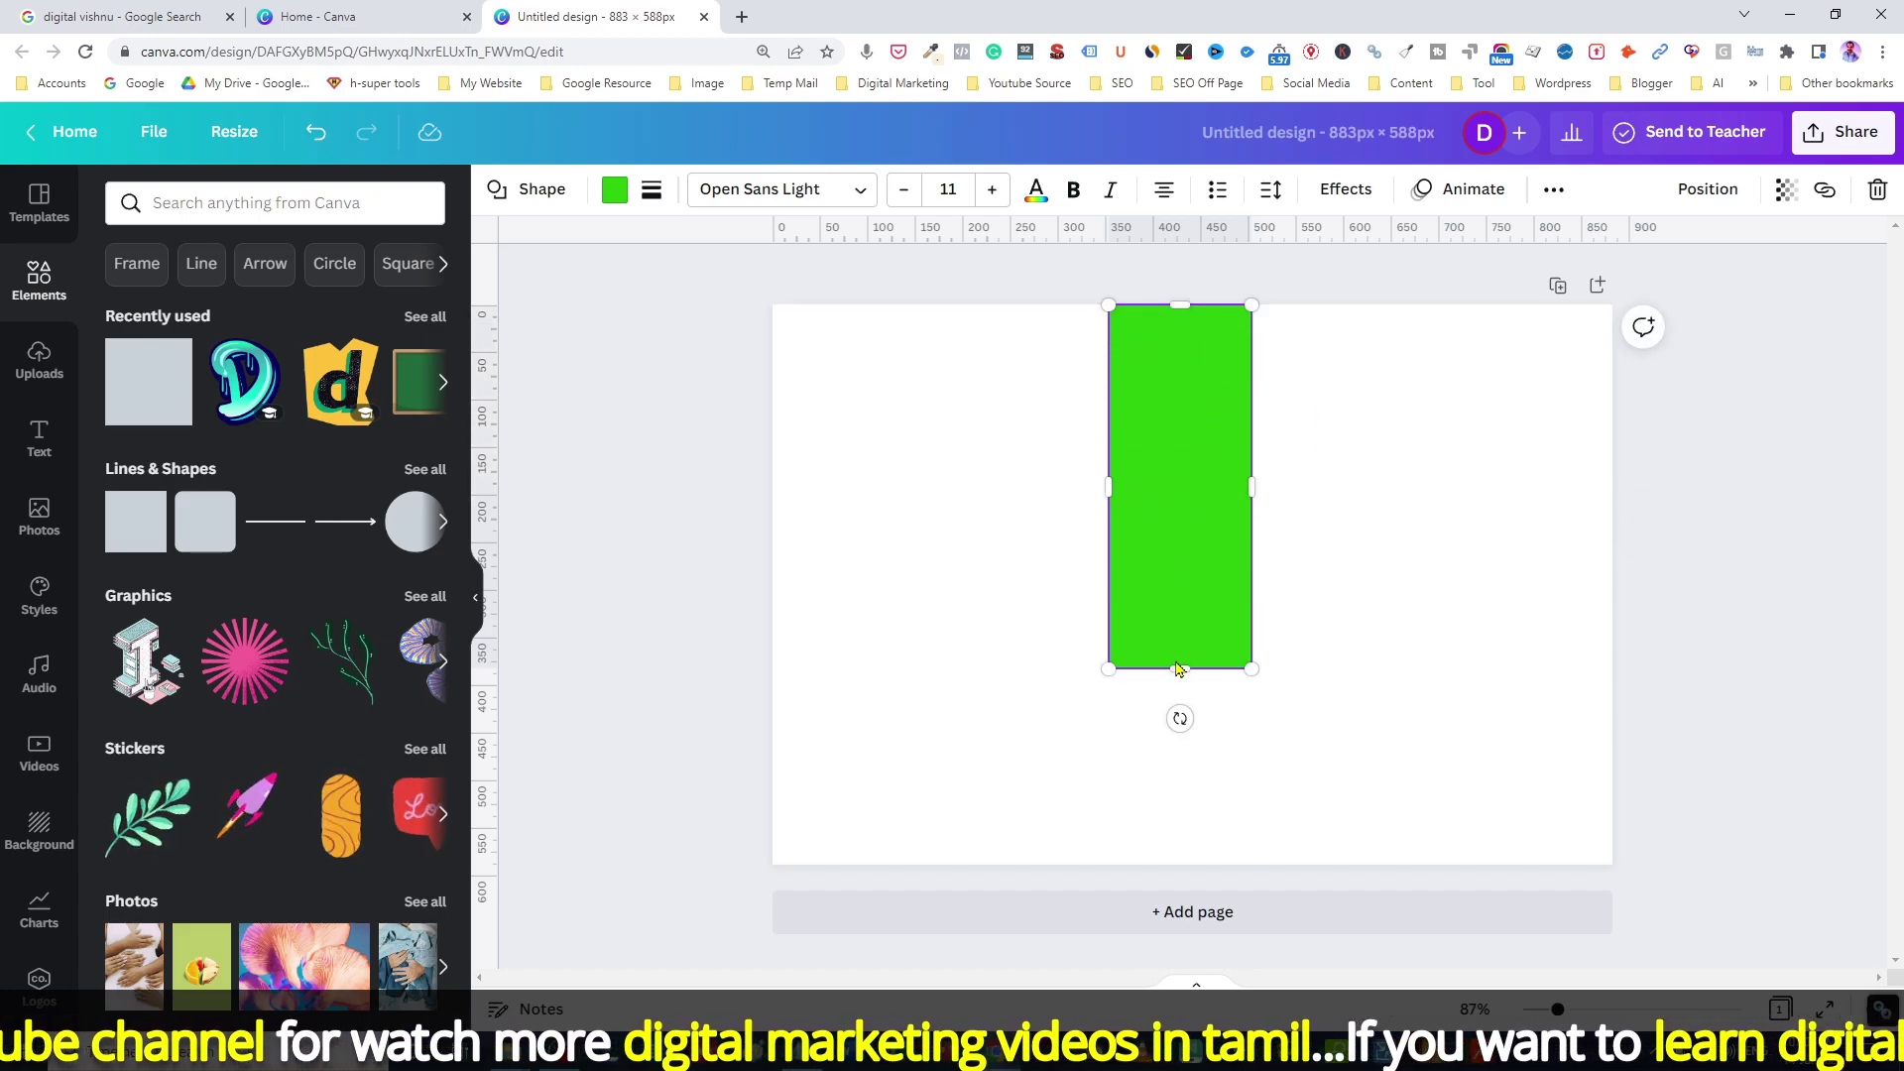
pyautogui.moveTo(1178, 667); pyautogui.dragTo(1194, 865)
pyautogui.moveTo(1186, 693); pyautogui.dragTo(854, 680)
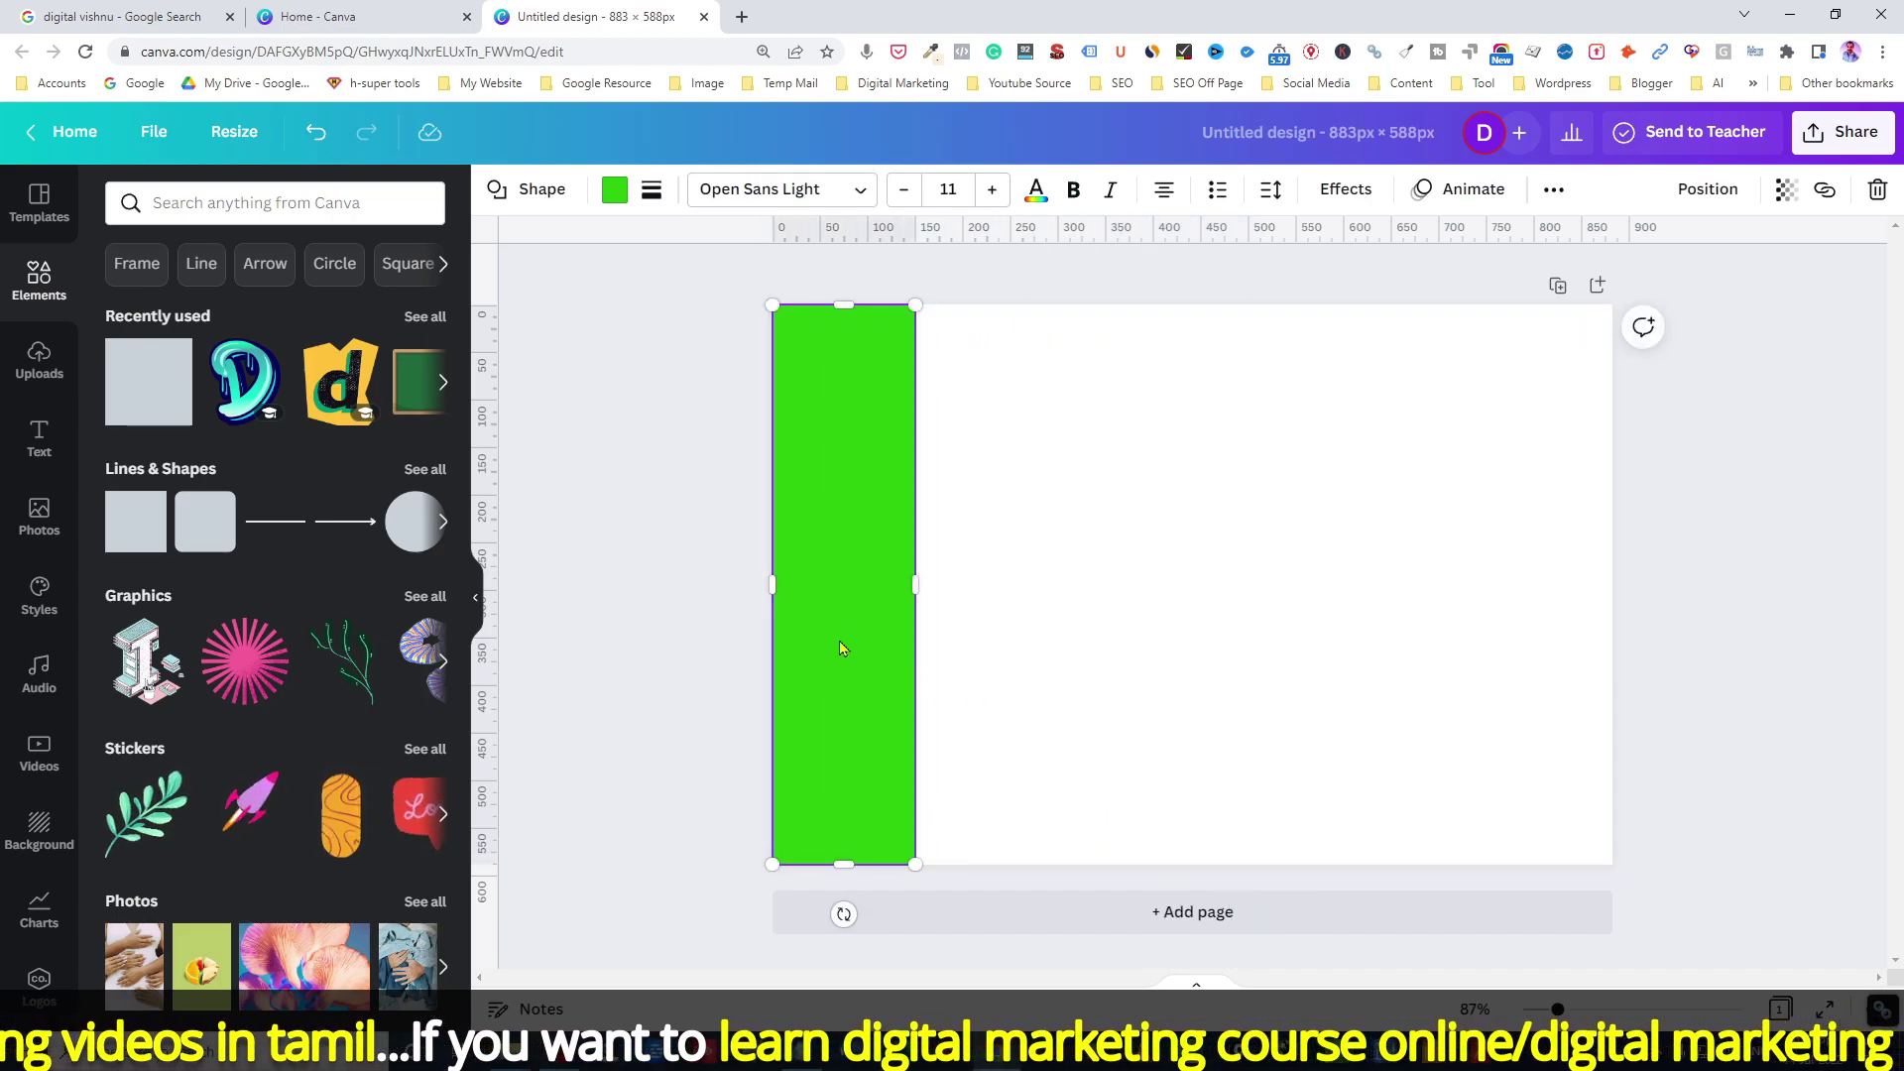
# Step: Duplicate the green vertical strip and place the copy along the page's right edge
pyautogui.hotkey('ctrl', 'd')
pyautogui.moveTo(856, 553); pyautogui.dragTo(1514, 543)
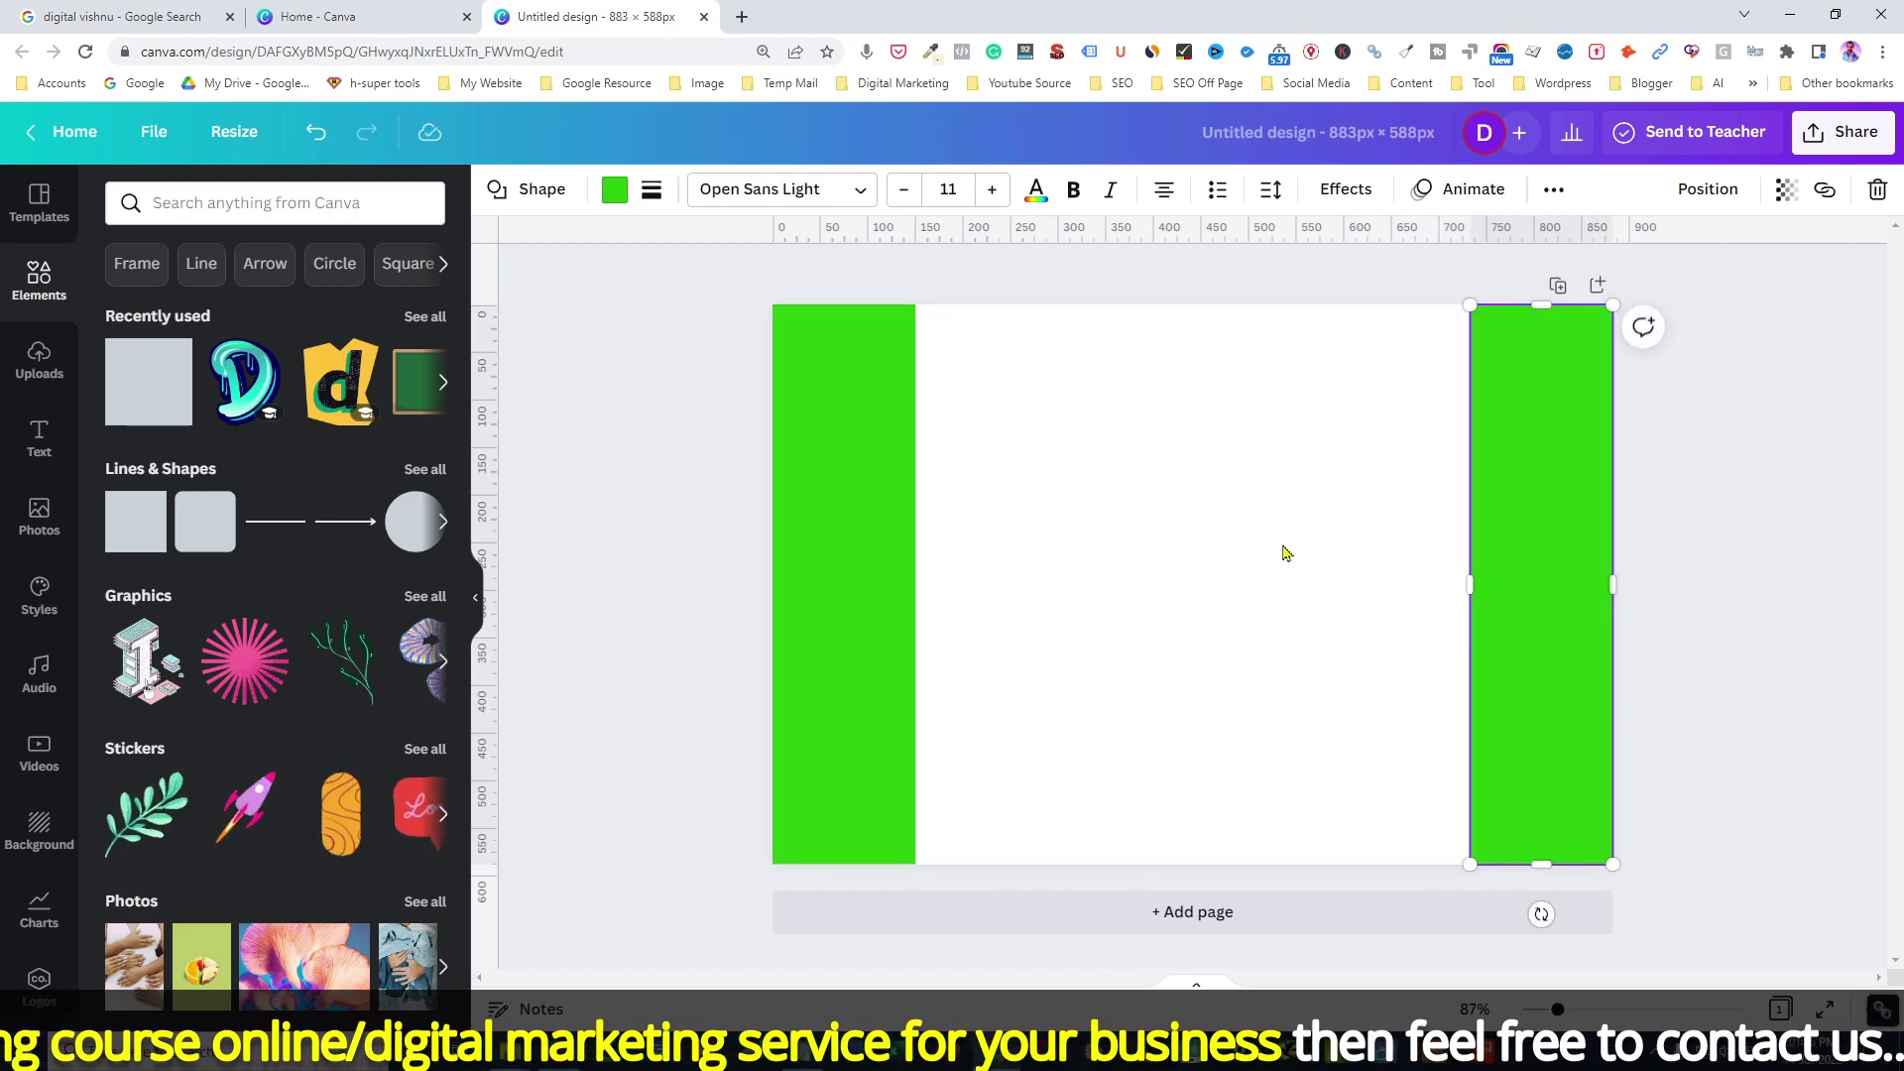
pyautogui.click(1220, 536)
pyautogui.click(1531, 539)
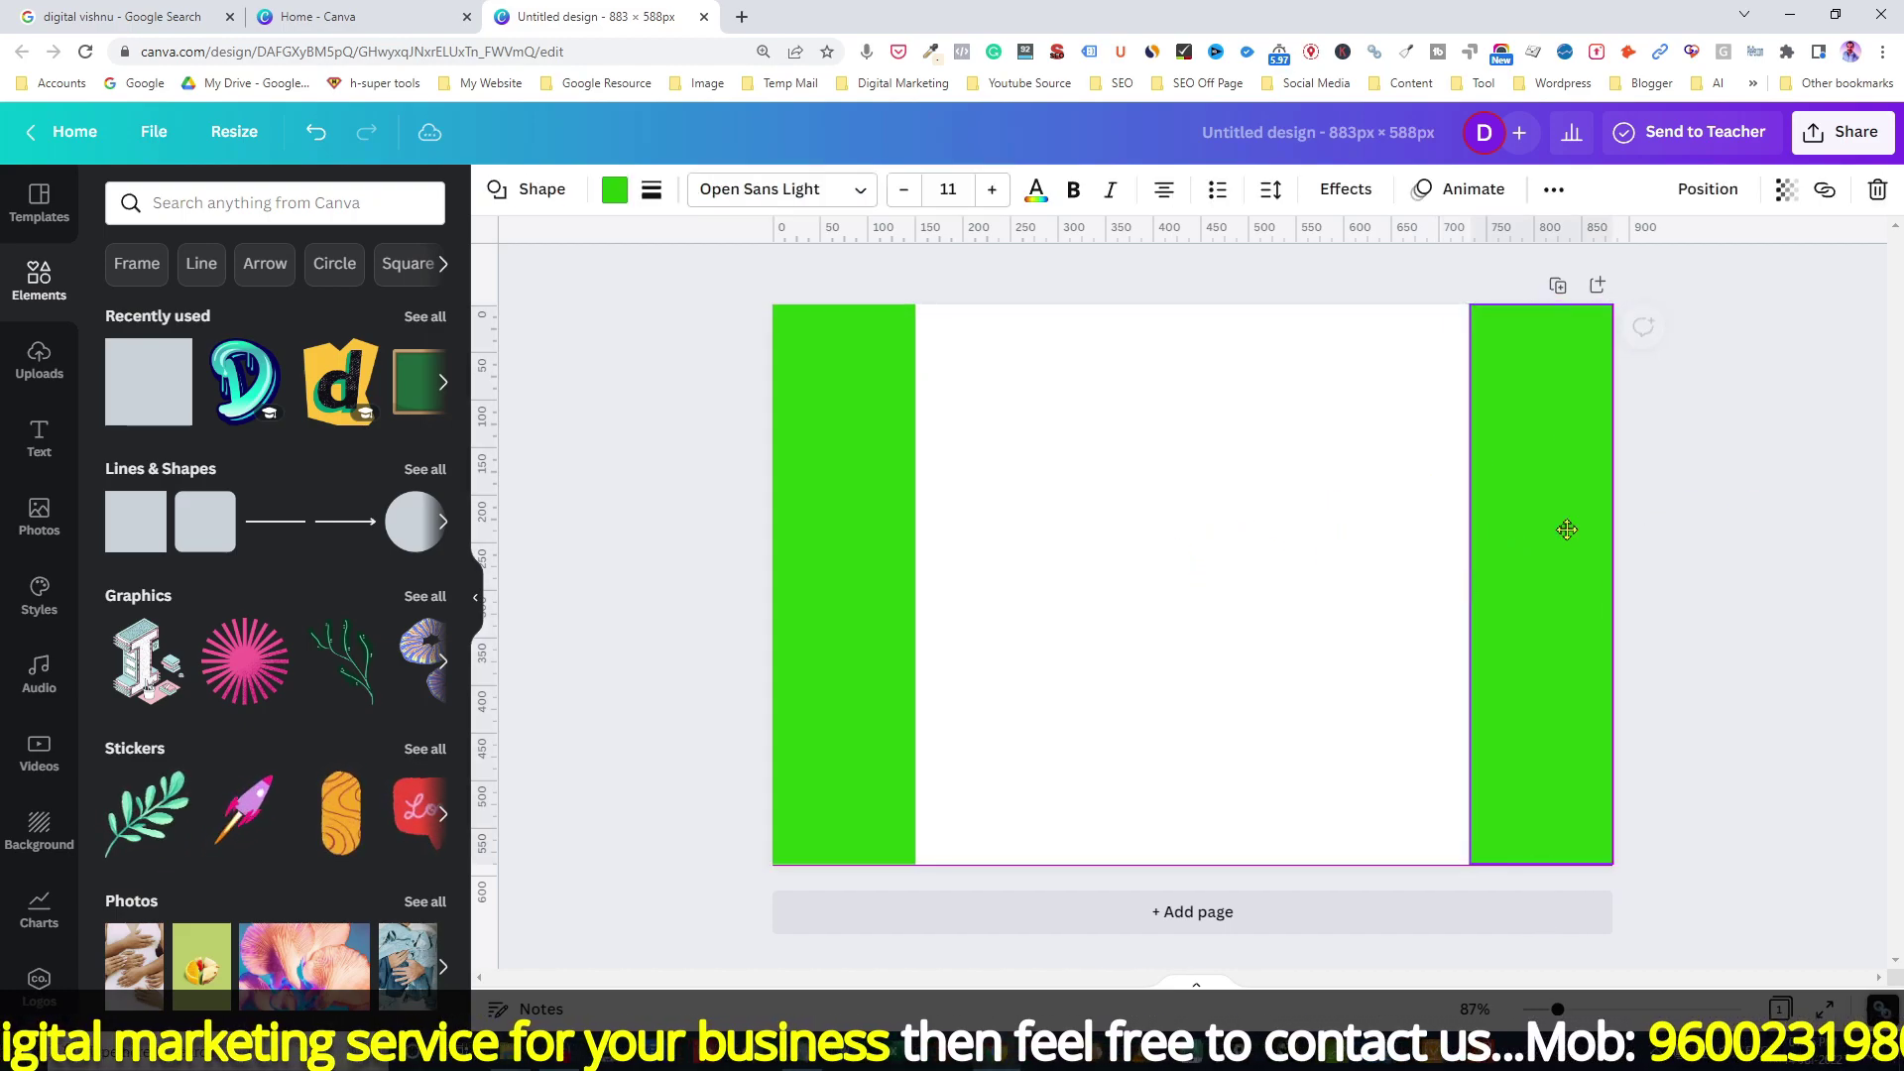
pyautogui.click(1225, 521)
# Step: Add another square, make it 100 px high, stretch it to span between the side strips, and place it at the page's top edge
pyautogui.click(133, 405)
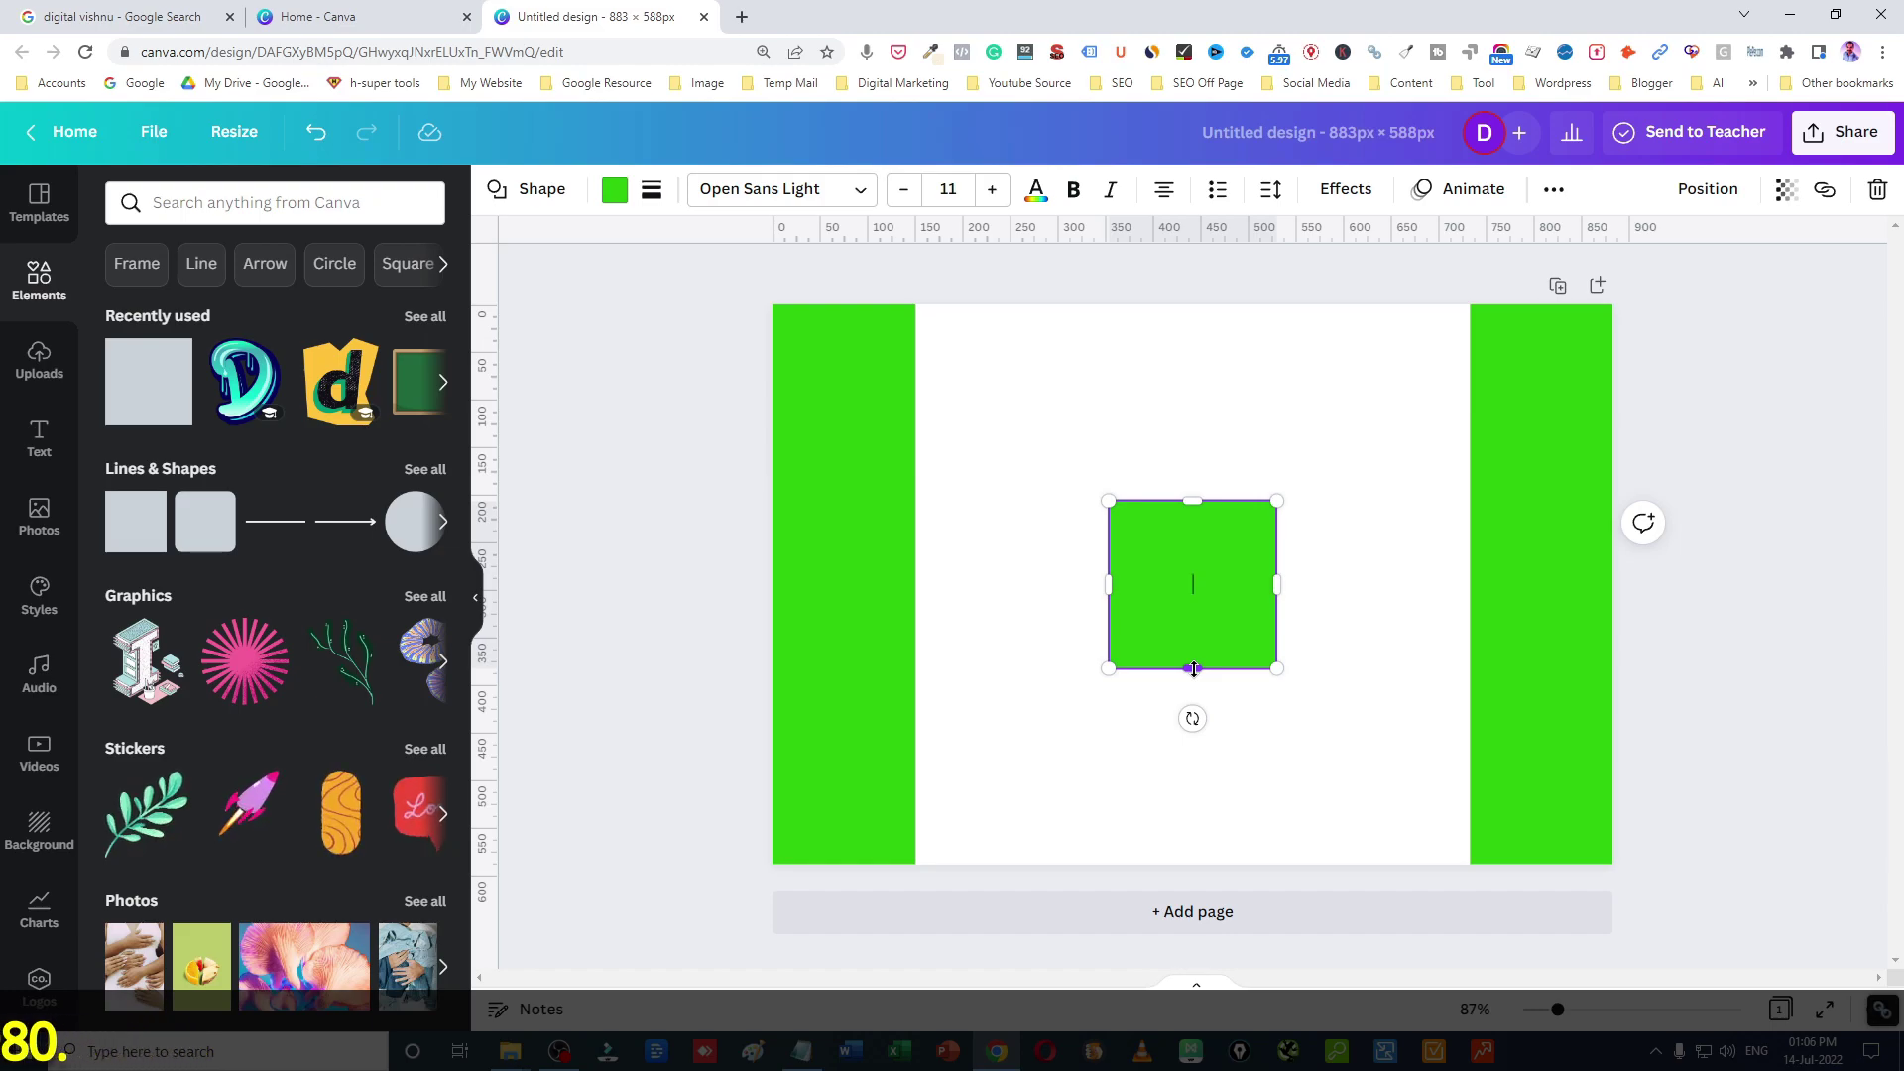
pyautogui.moveTo(1193, 665); pyautogui.dragTo(1192, 597)
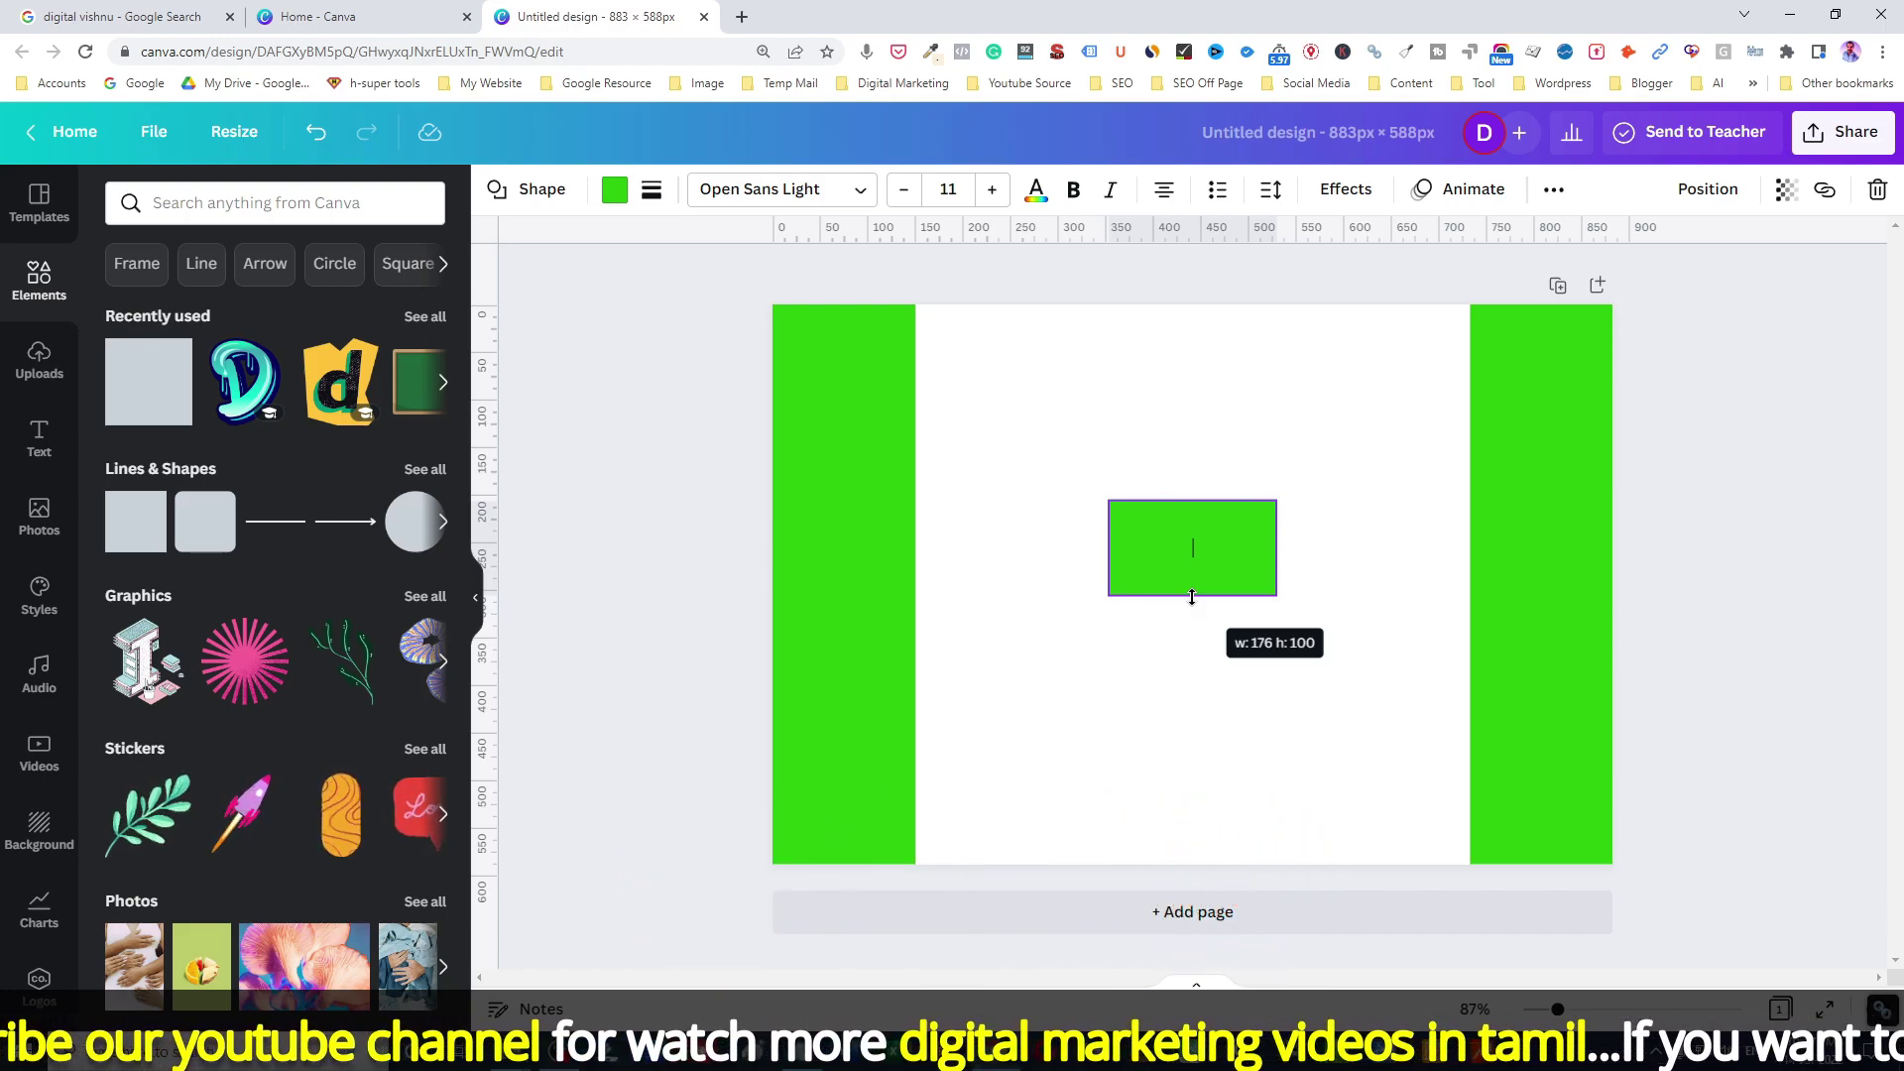
pyautogui.moveTo(1192, 596); pyautogui.dragTo(1192, 596)
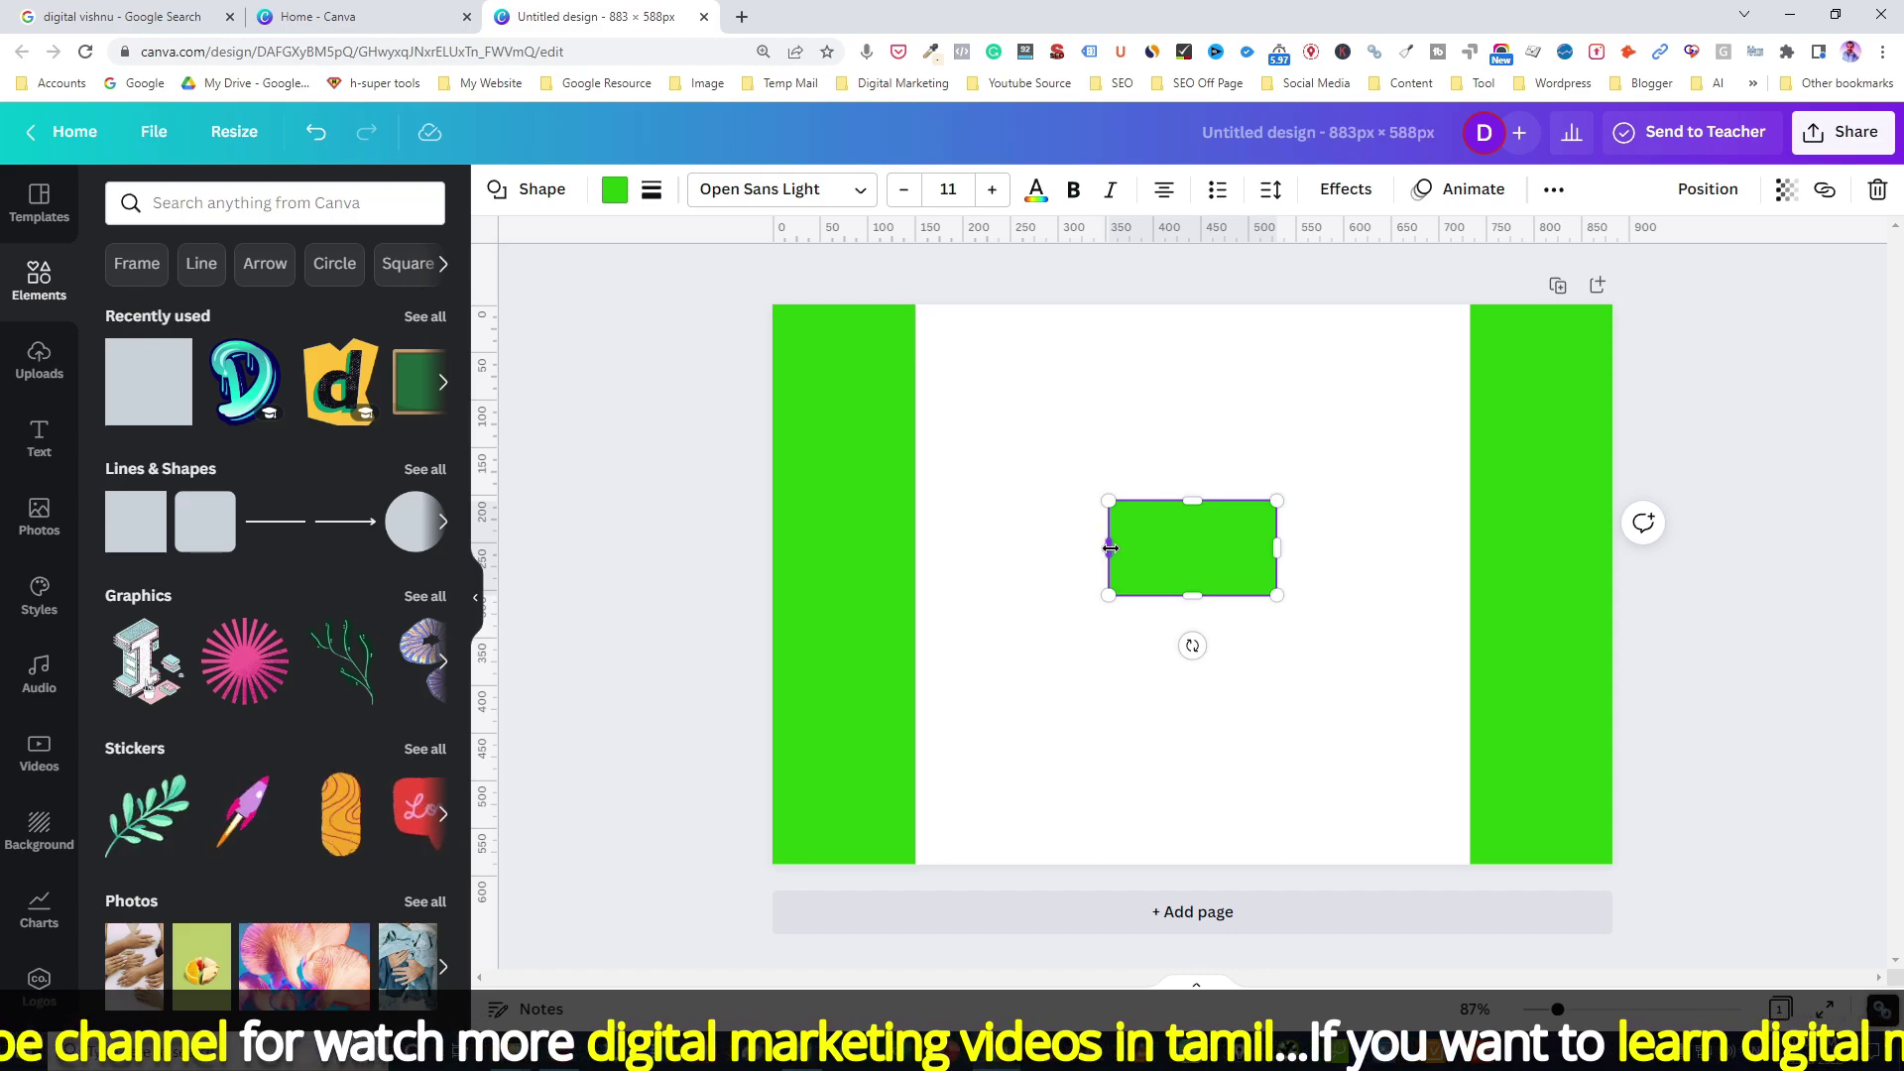
pyautogui.moveTo(1092, 547); pyautogui.dragTo(949, 539)
pyautogui.moveTo(1275, 545); pyautogui.dragTo(1470, 551)
pyautogui.click(1167, 660)
pyautogui.moveTo(1160, 563); pyautogui.dragTo(1157, 353)
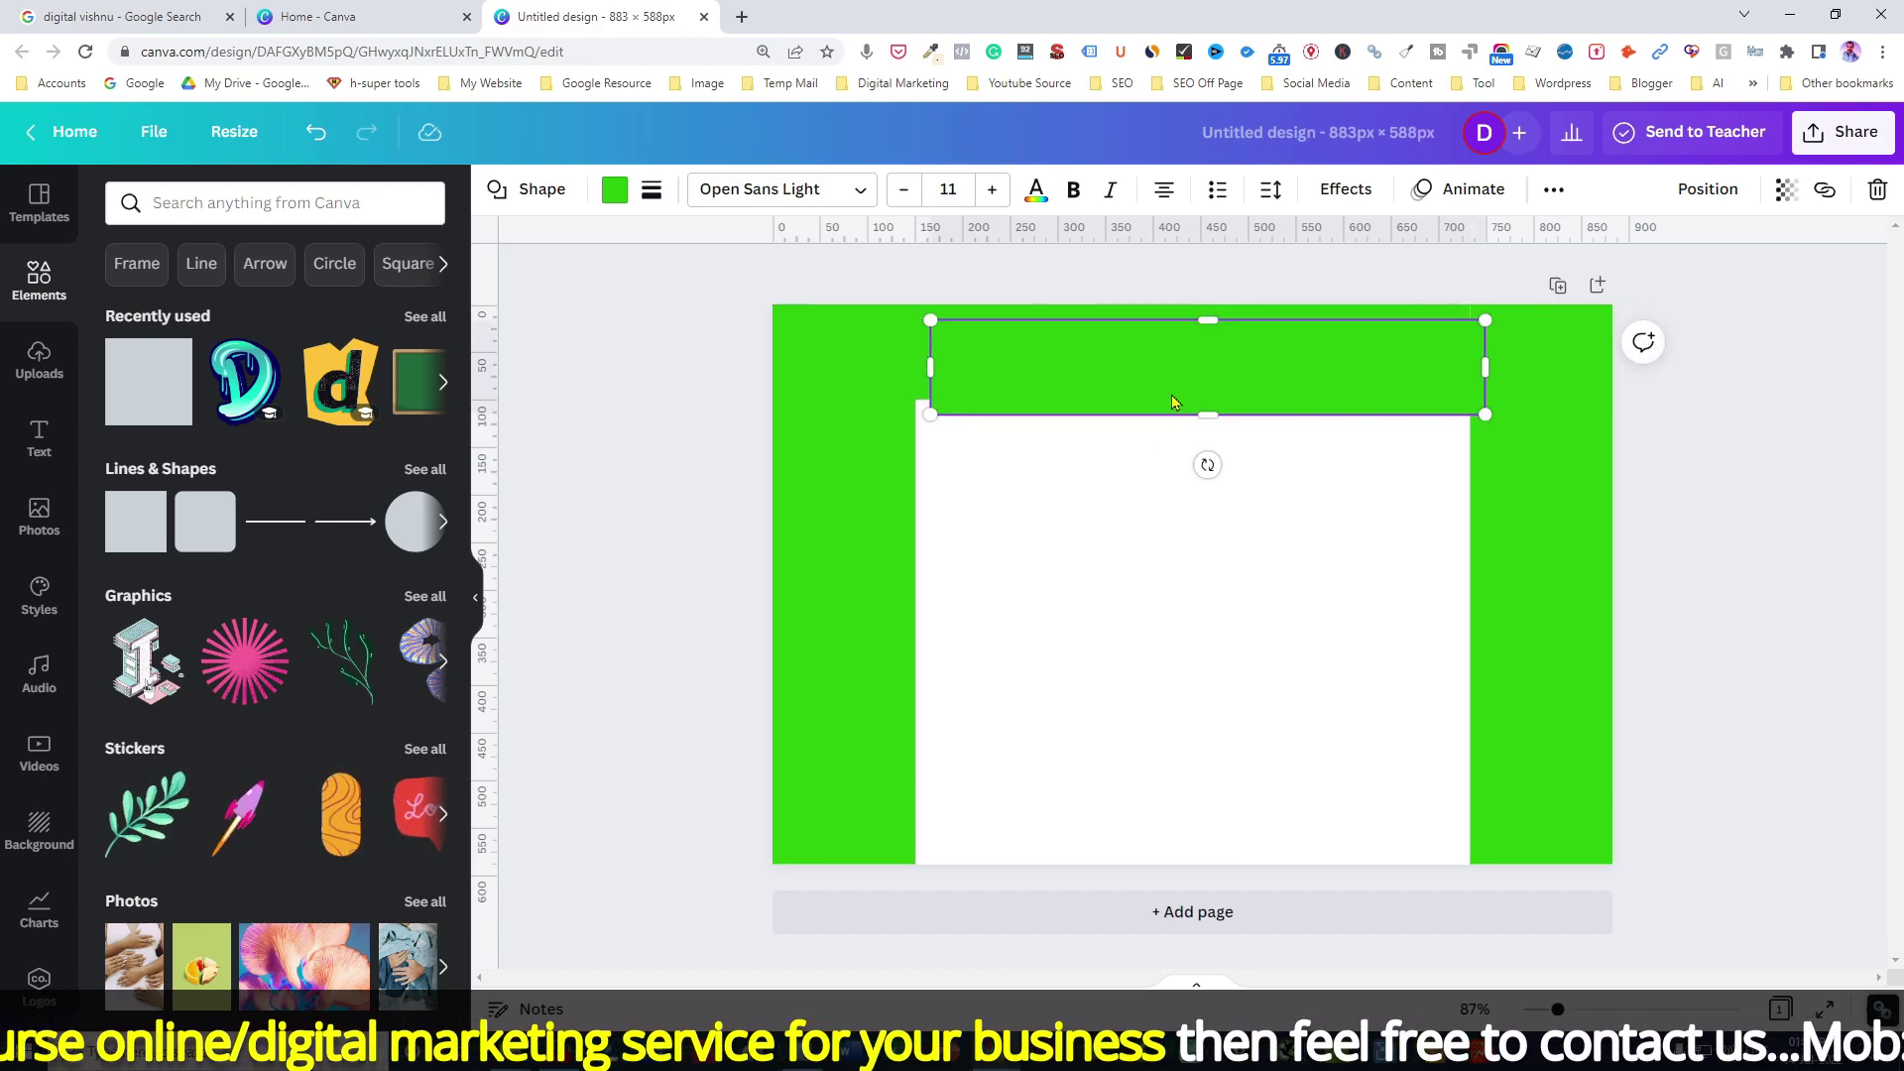
# Step: Place a duplicate of the top strip along the page's bottom edge between the two side strips
pyautogui.moveTo(1175, 374); pyautogui.dragTo(1160, 815)
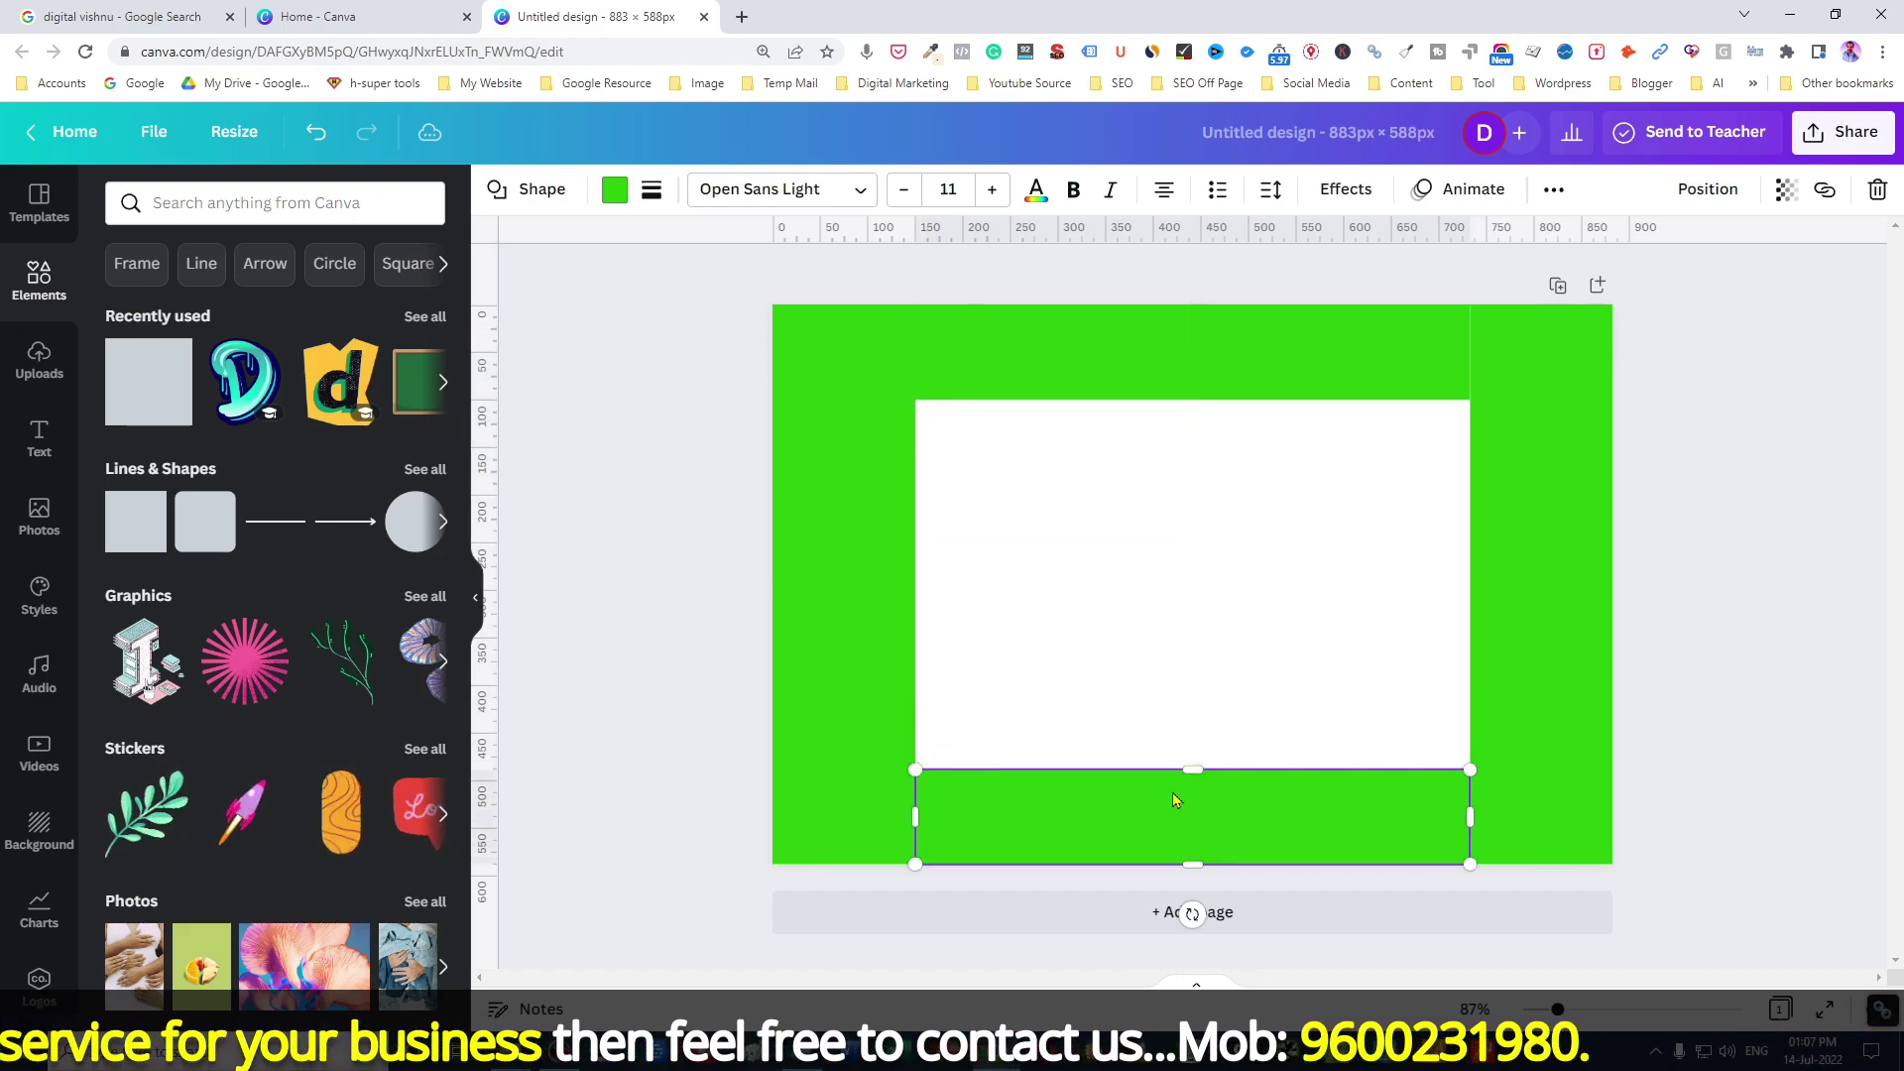
pyautogui.click(1553, 650)
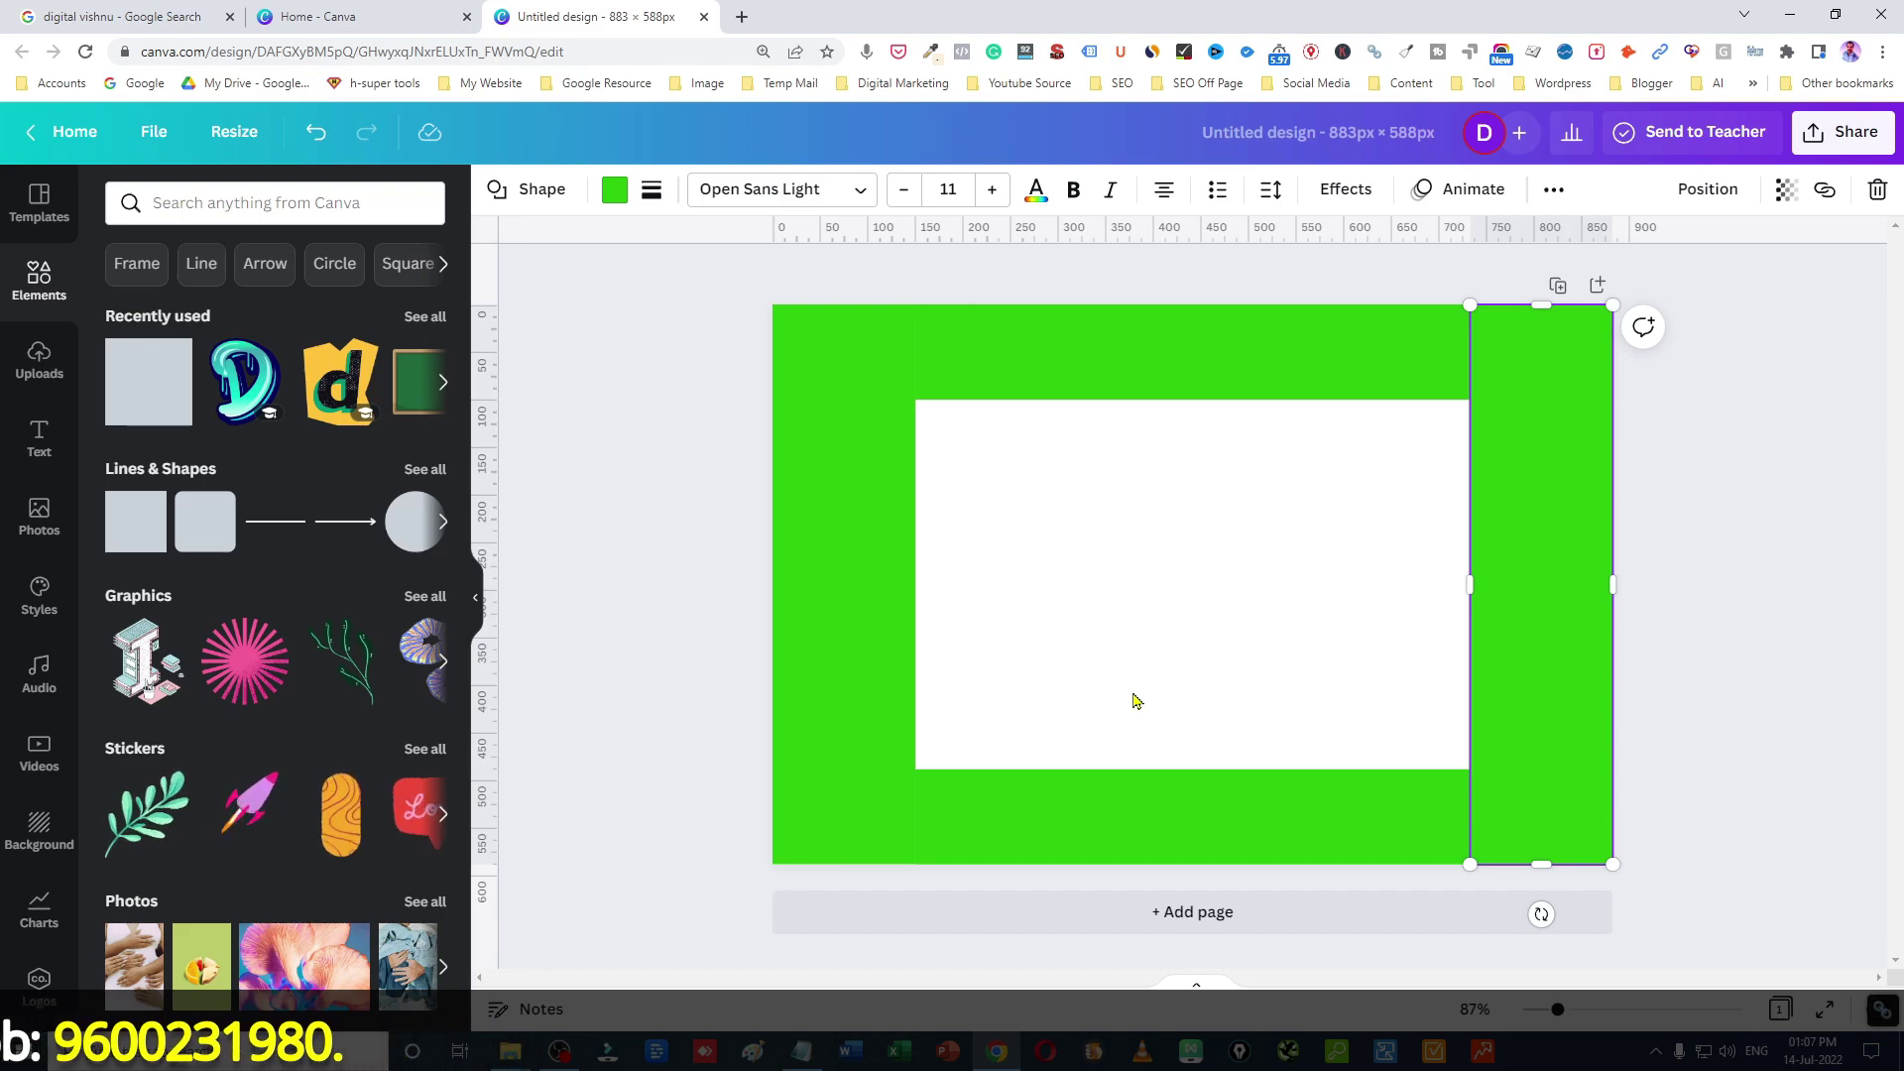
pyautogui.click(1723, 699)
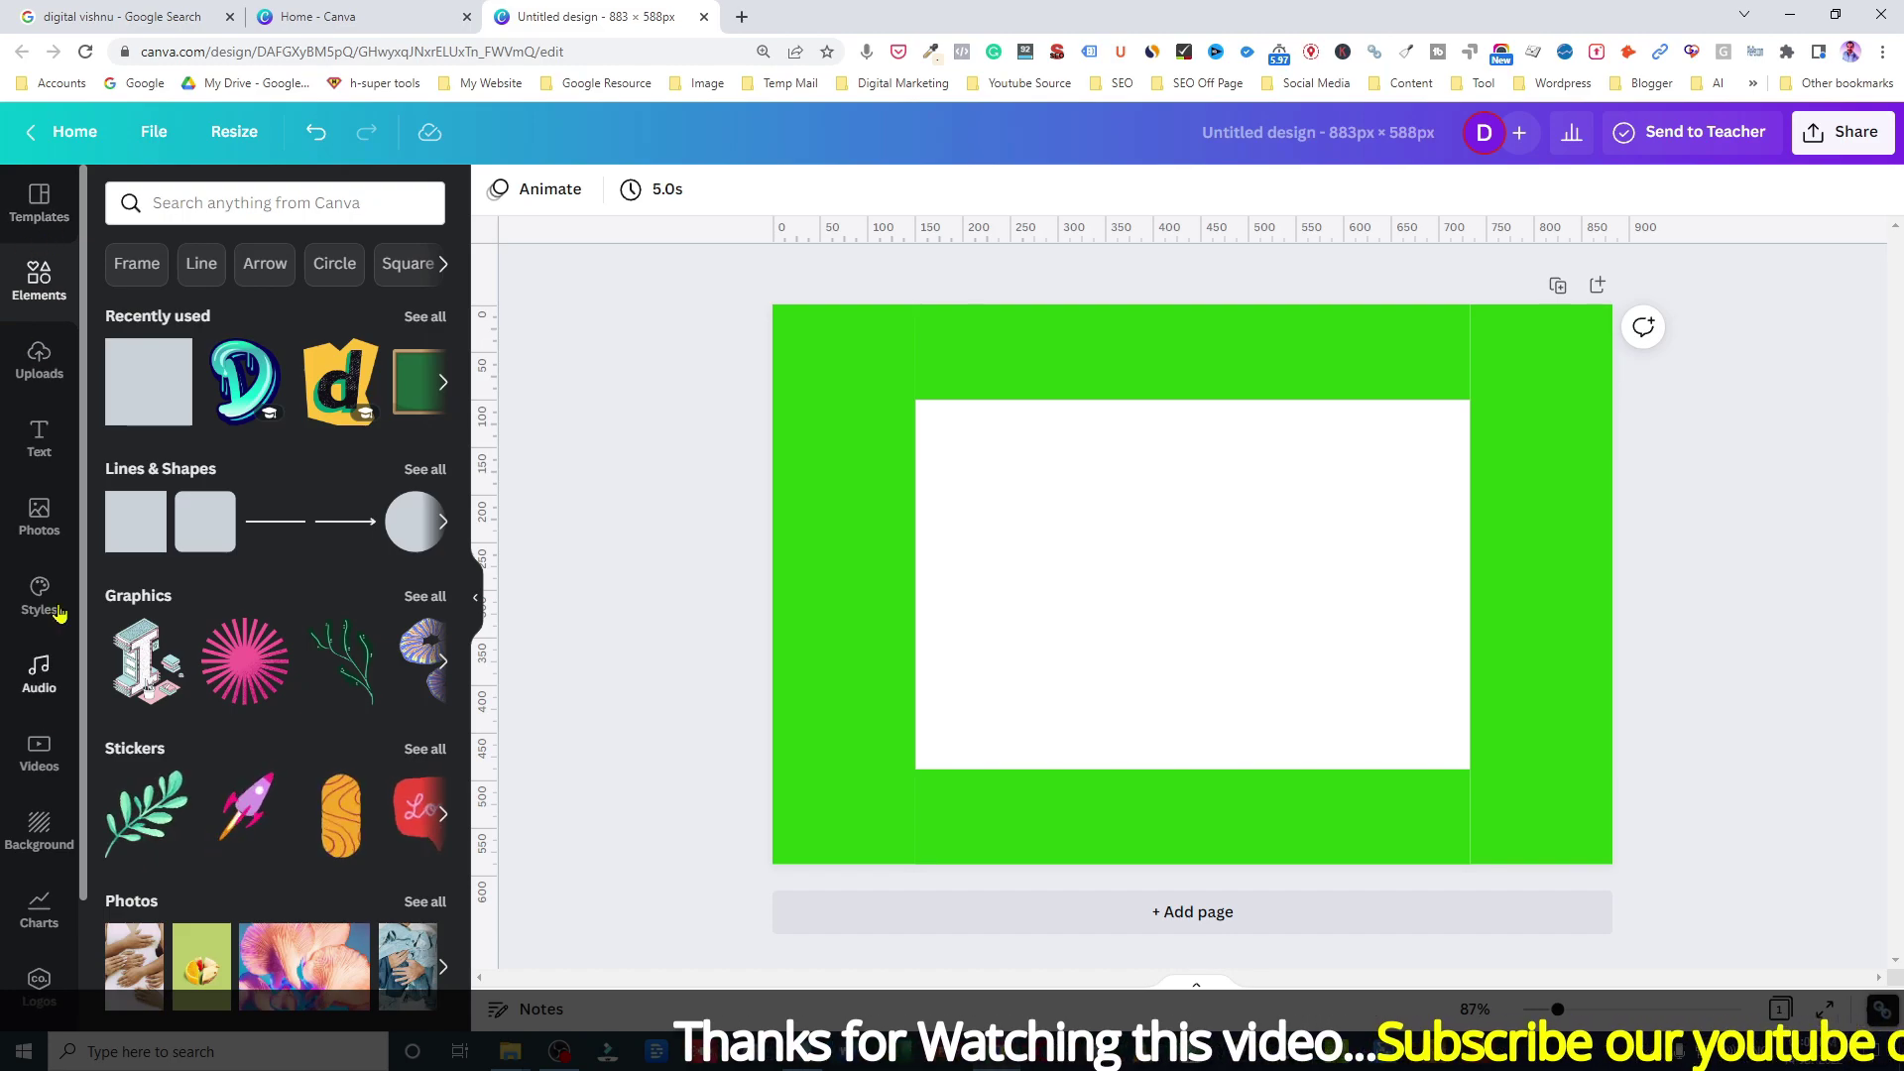
# Step: Search the photos for "digital marketing" and add the blue laptop-and-megaphone image to the page
pyautogui.click(39, 525)
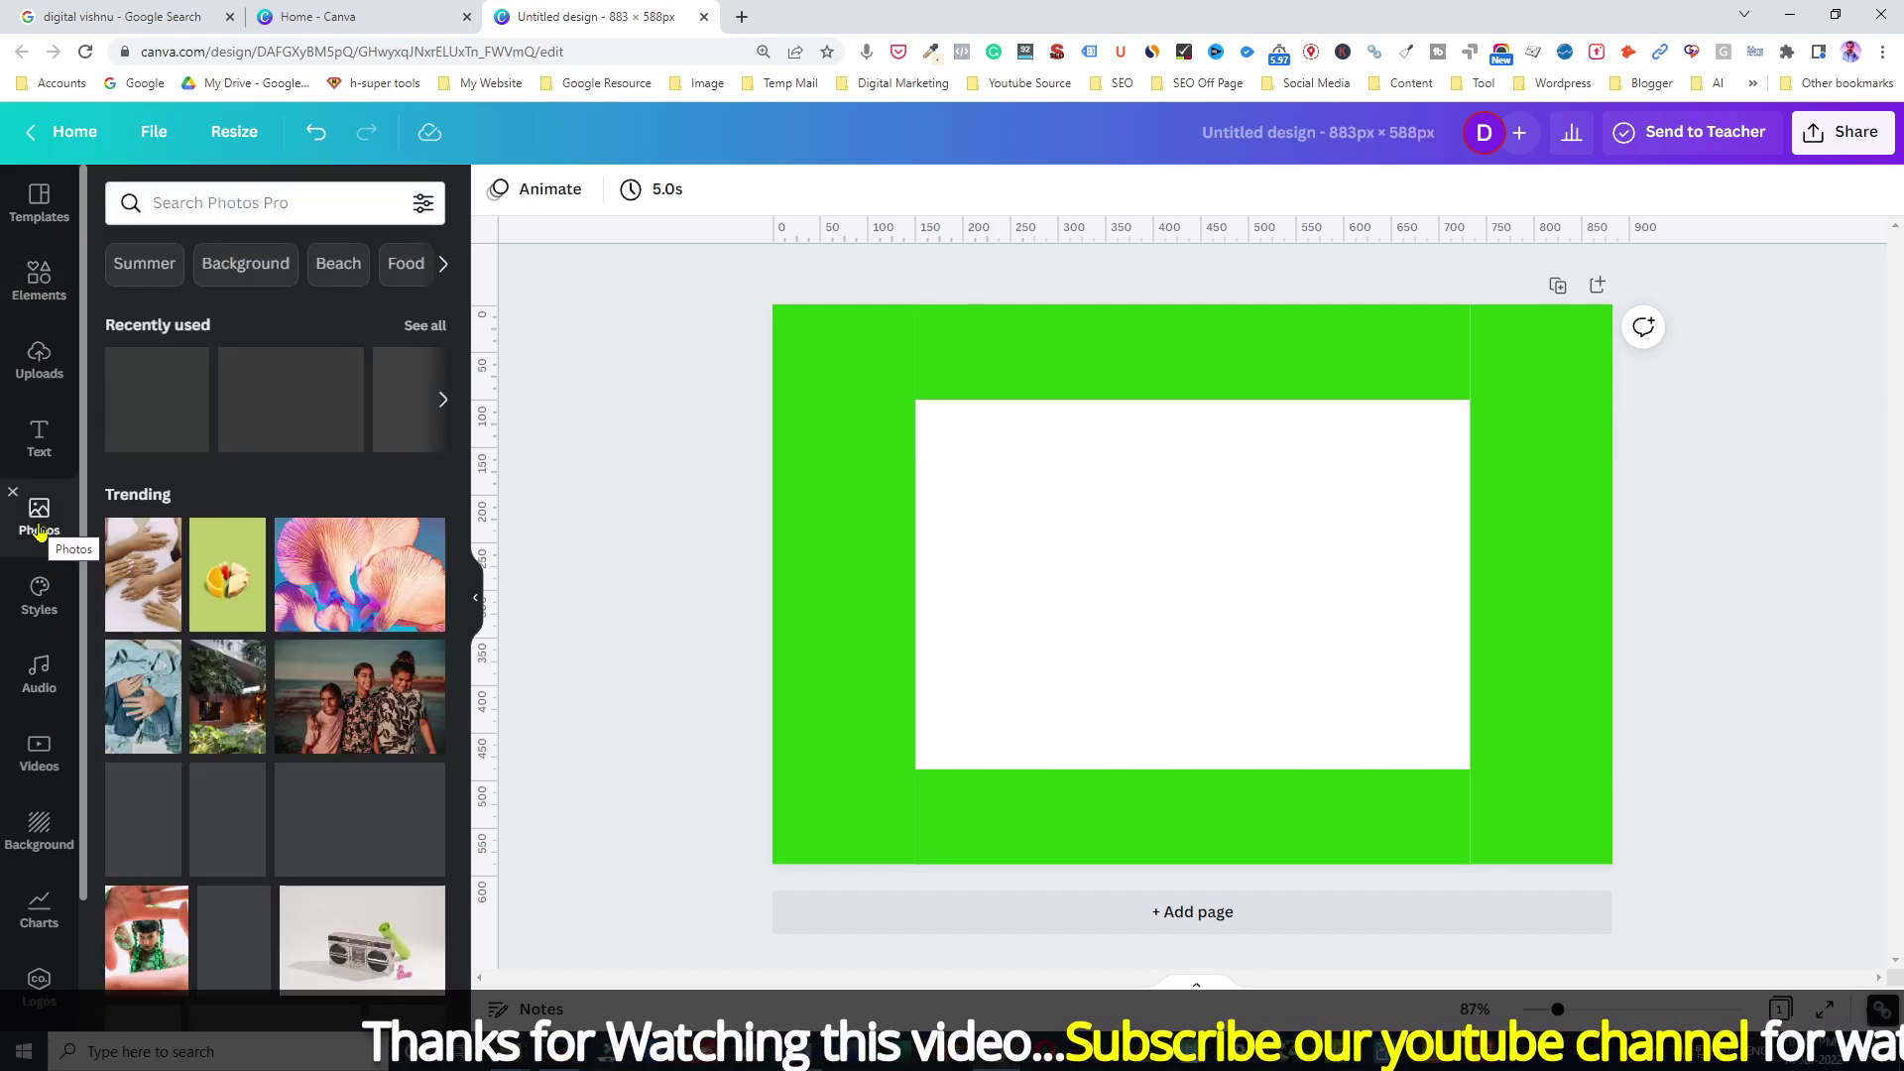
pyautogui.click(263, 205)
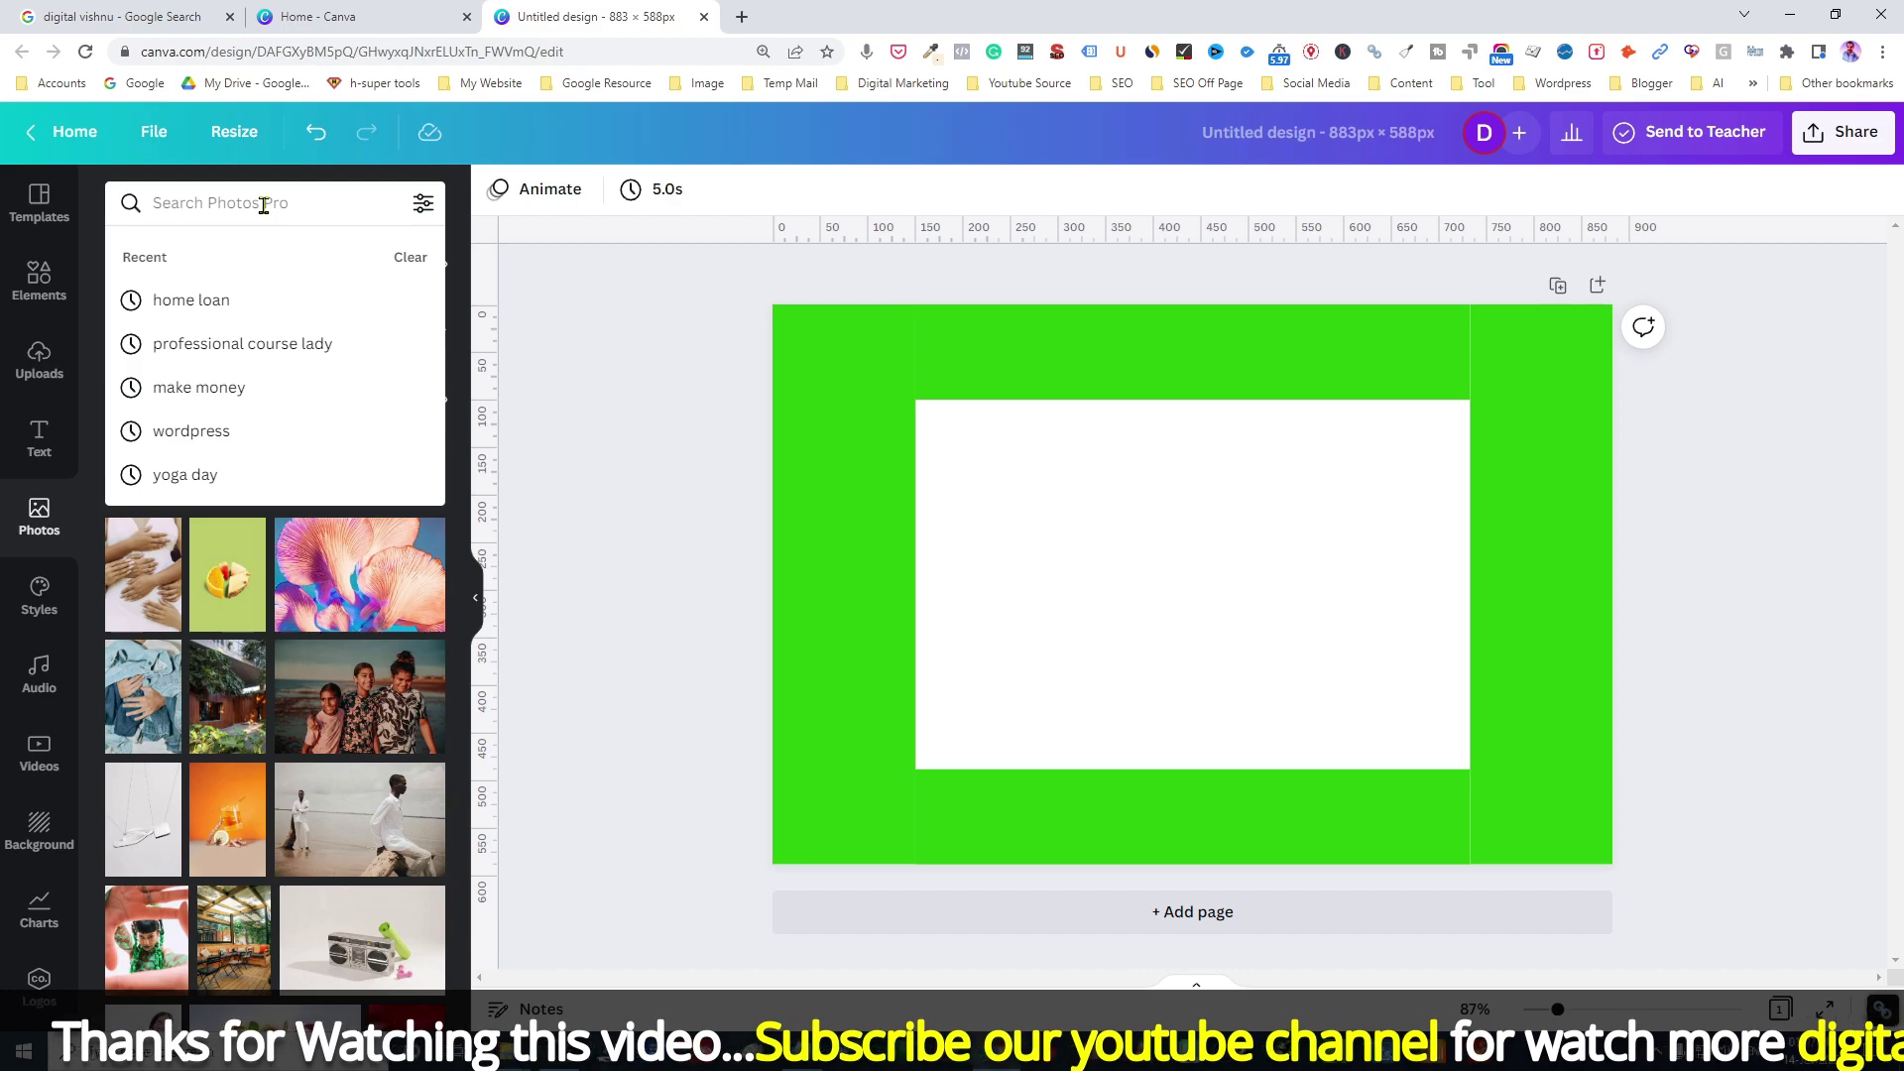
pyautogui.write('digital m')
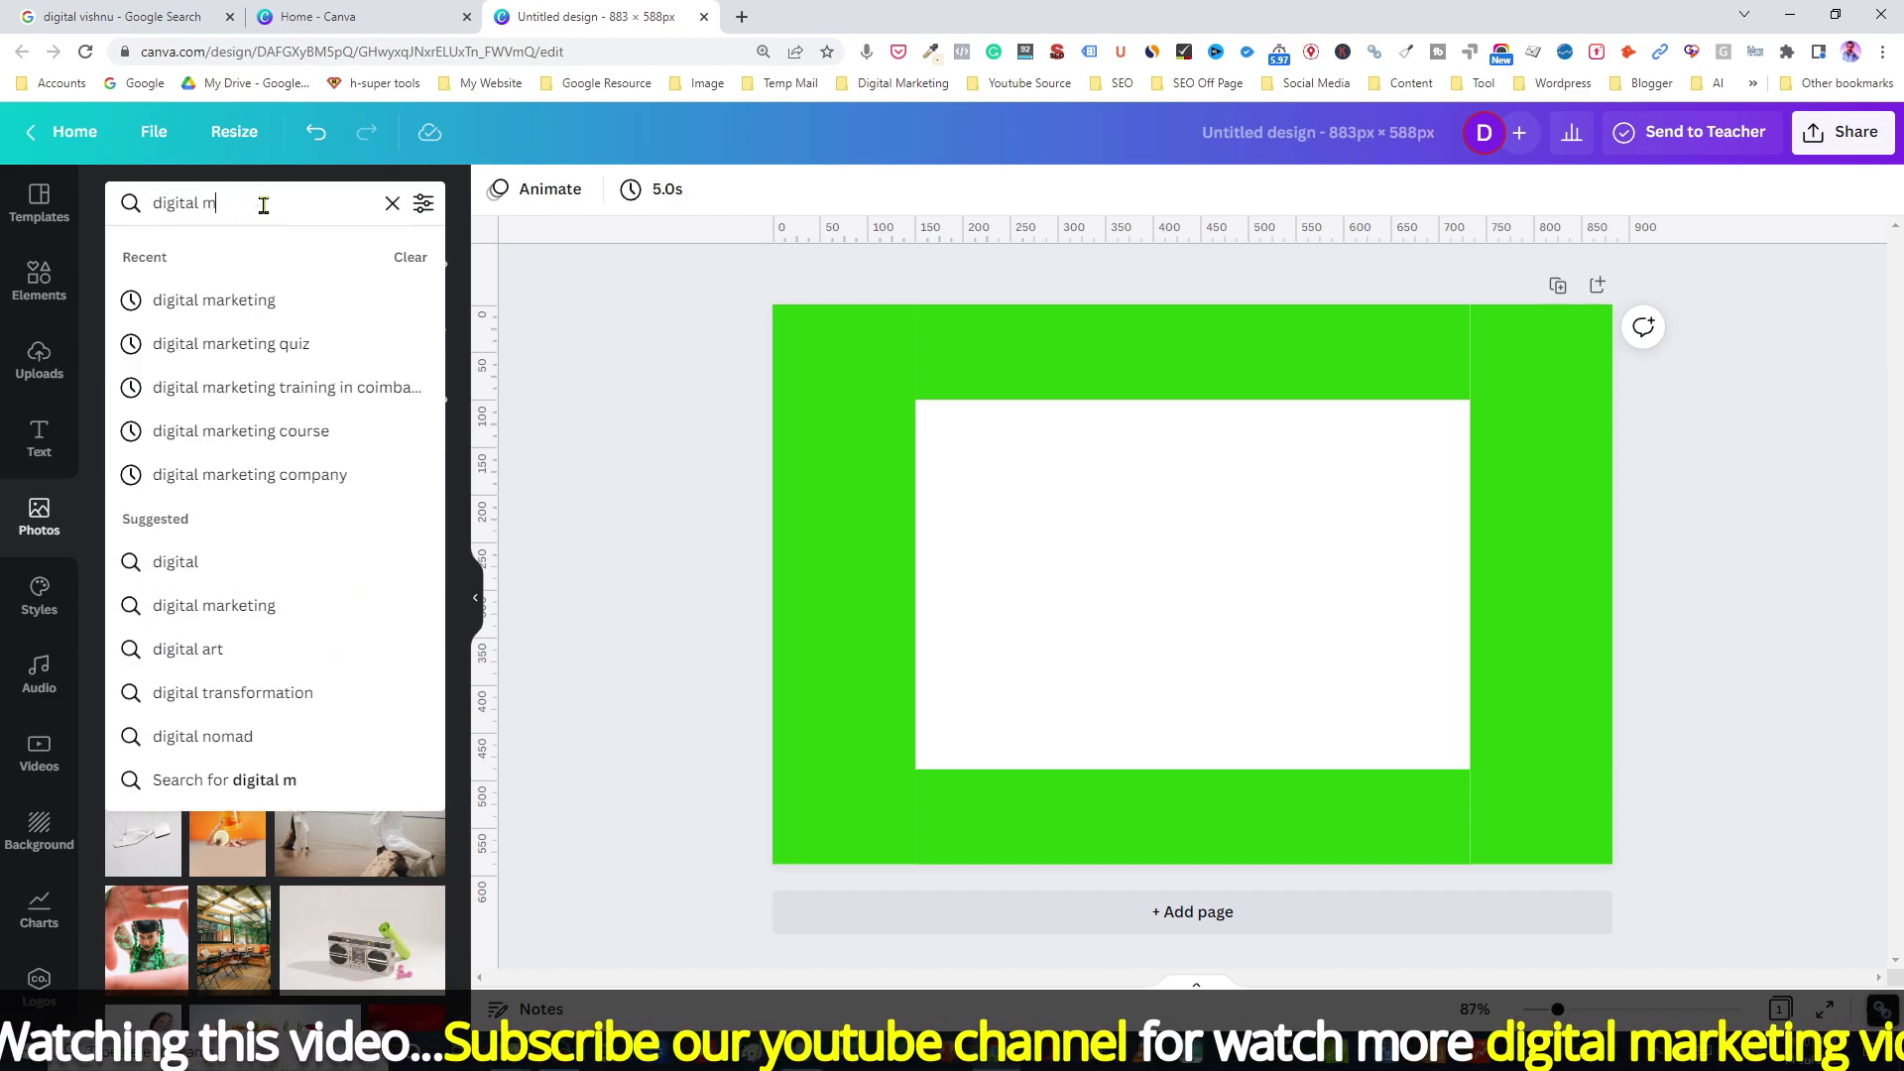
pyautogui.write('arketing')
pyautogui.press('Return')
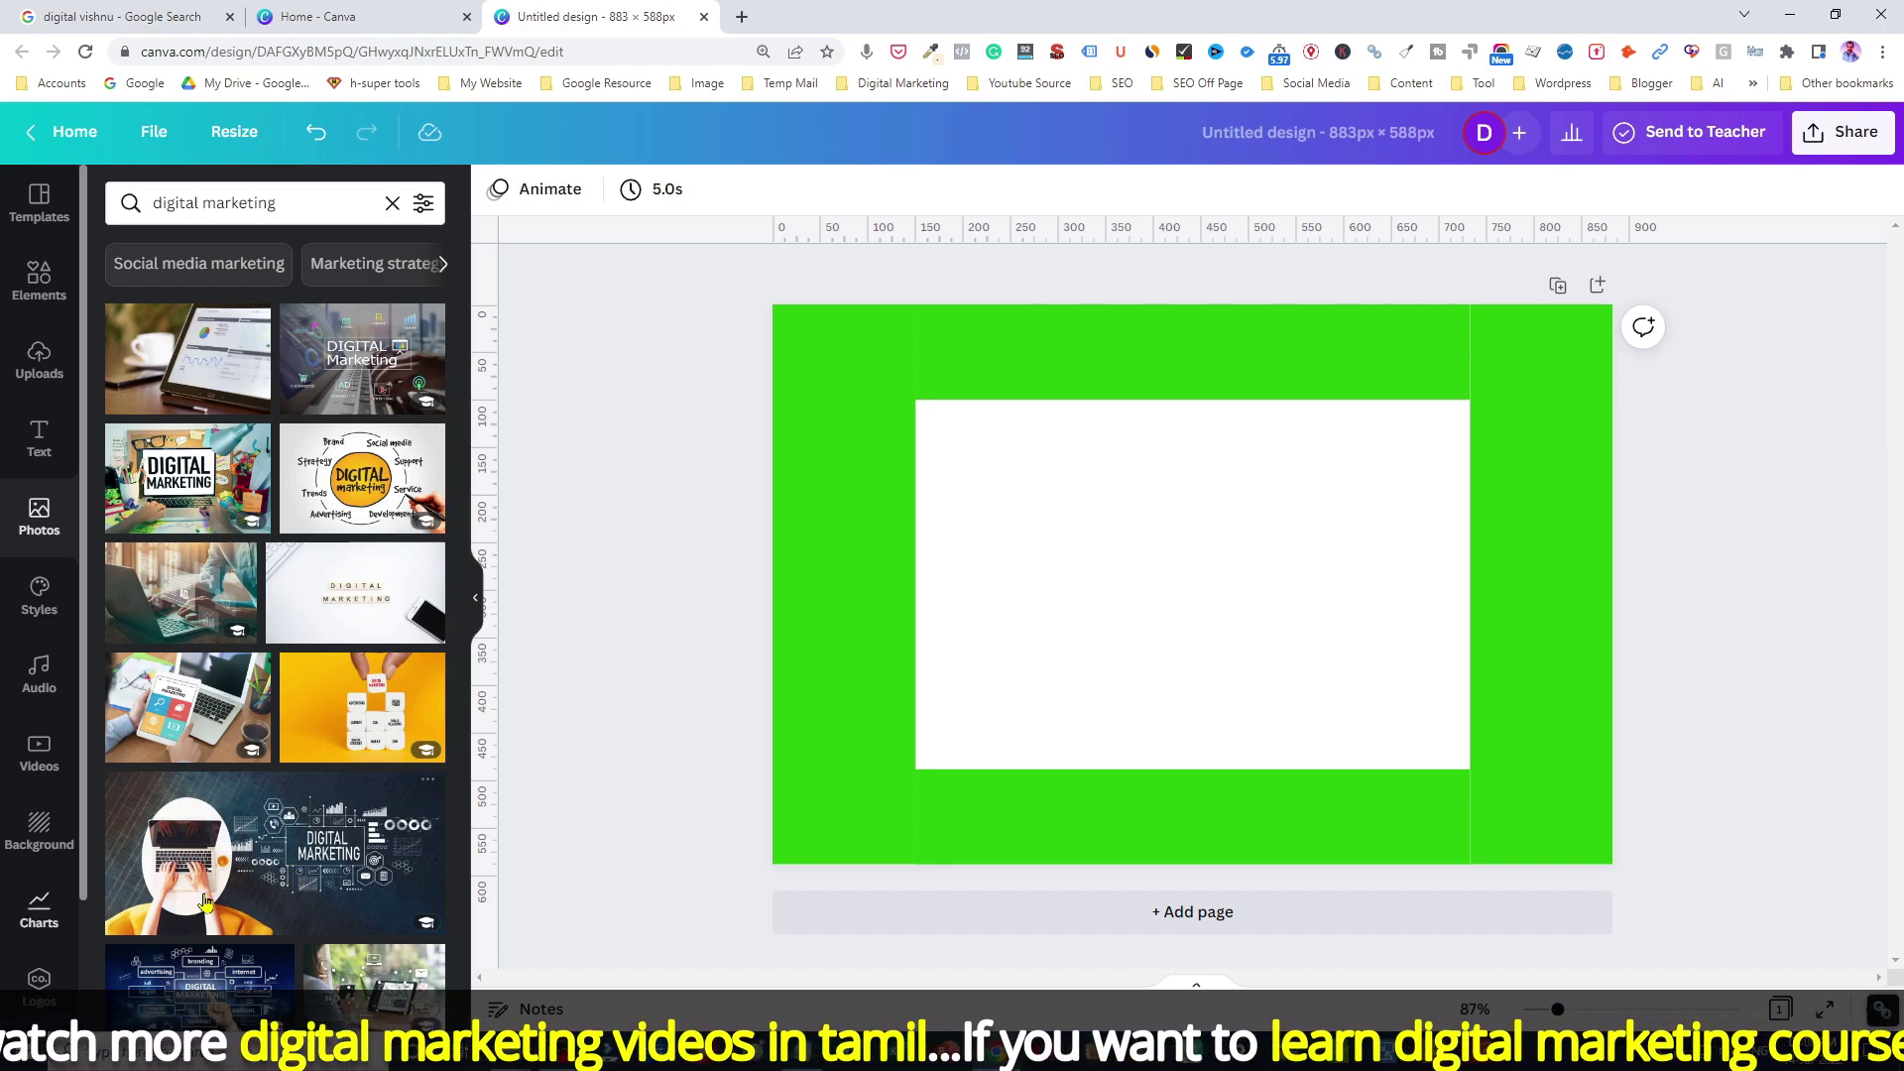
pyautogui.scroll(-2, 441, 773)
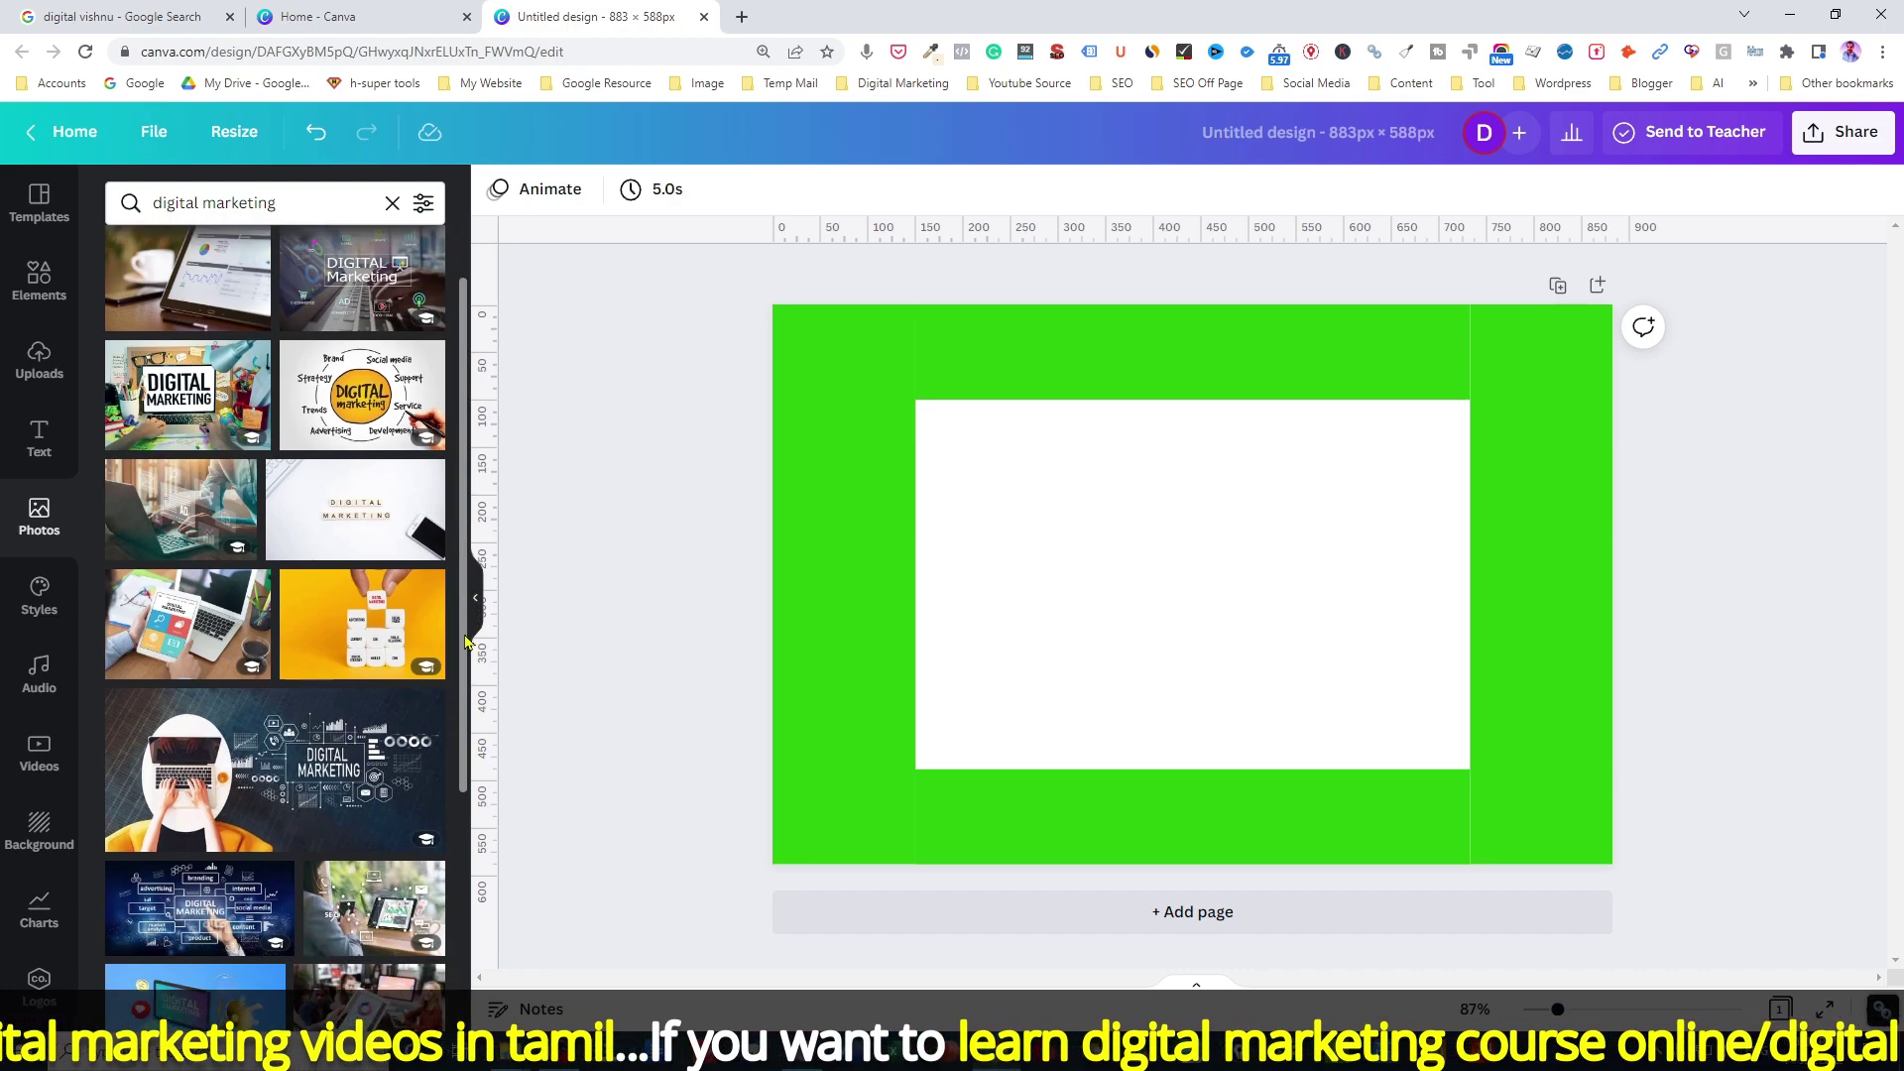
pyautogui.scroll(-1, 461, 687)
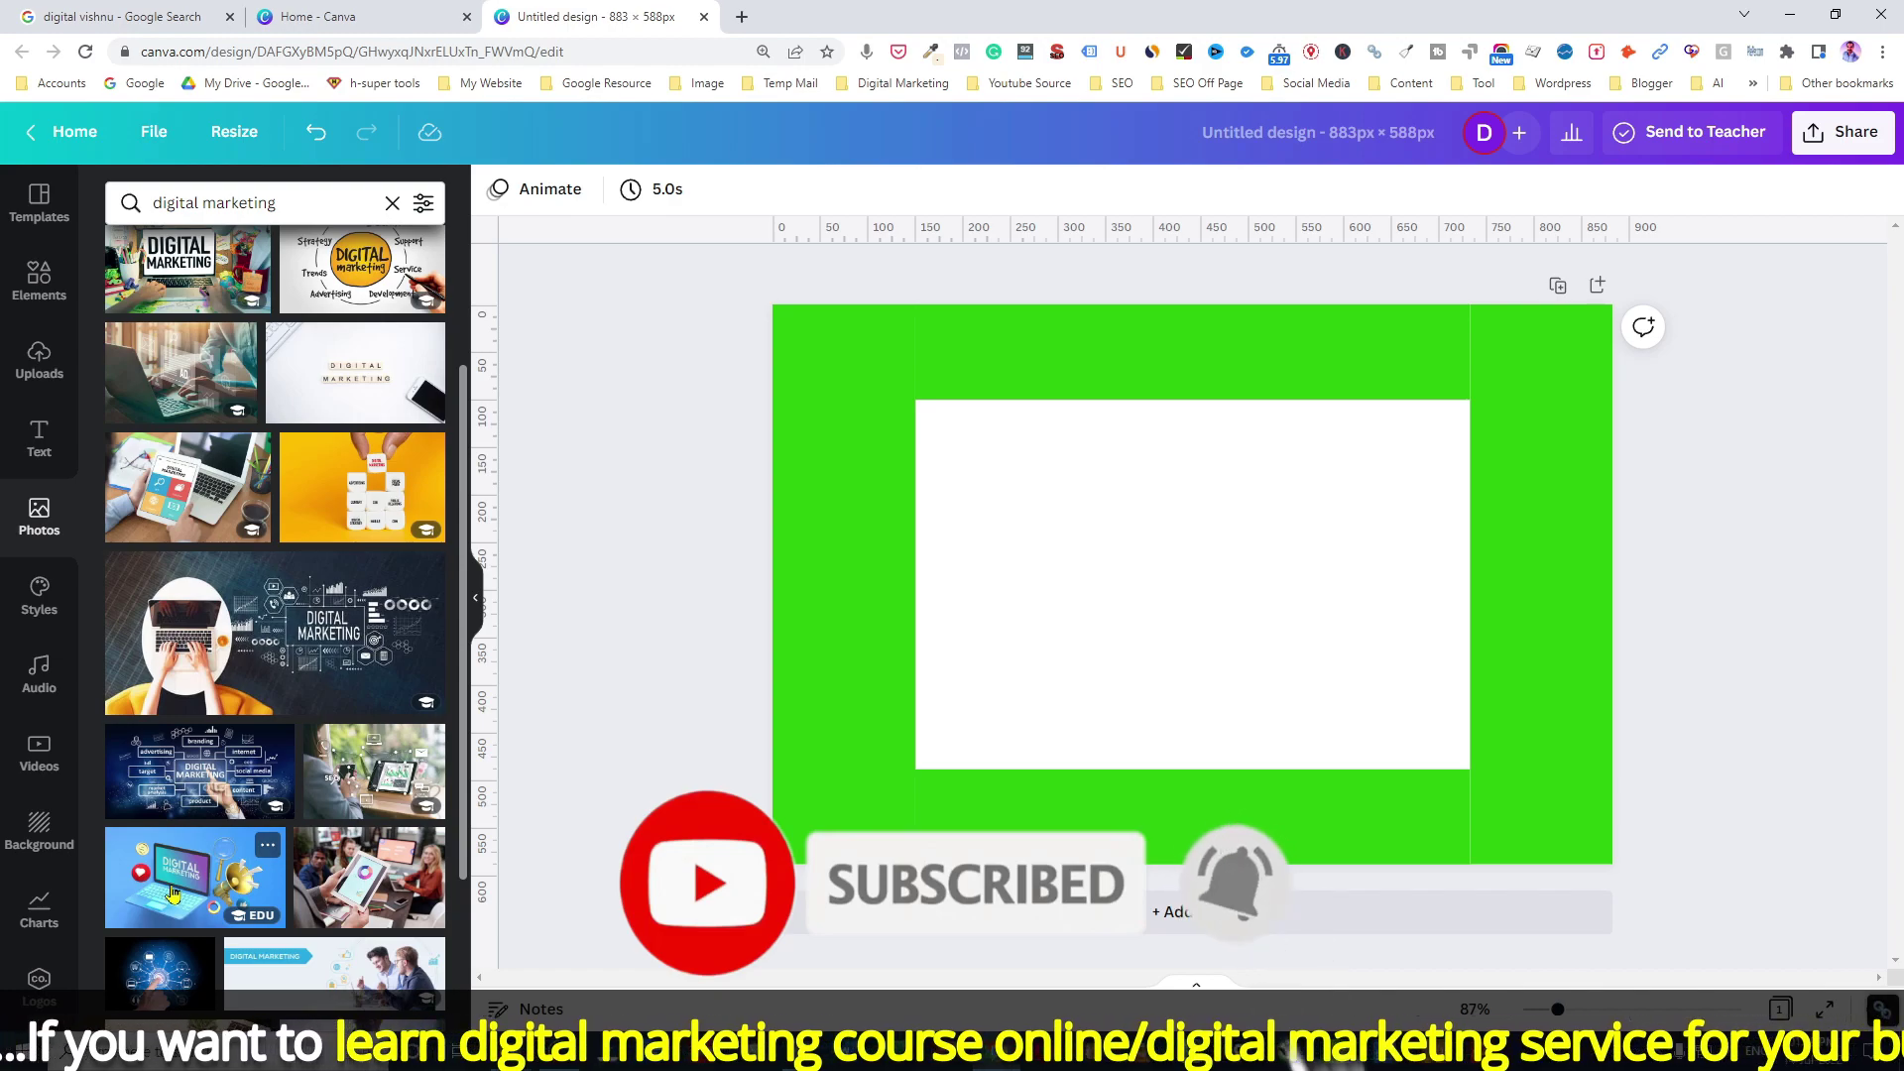
pyautogui.moveTo(230, 897); pyautogui.dragTo(840, 372)
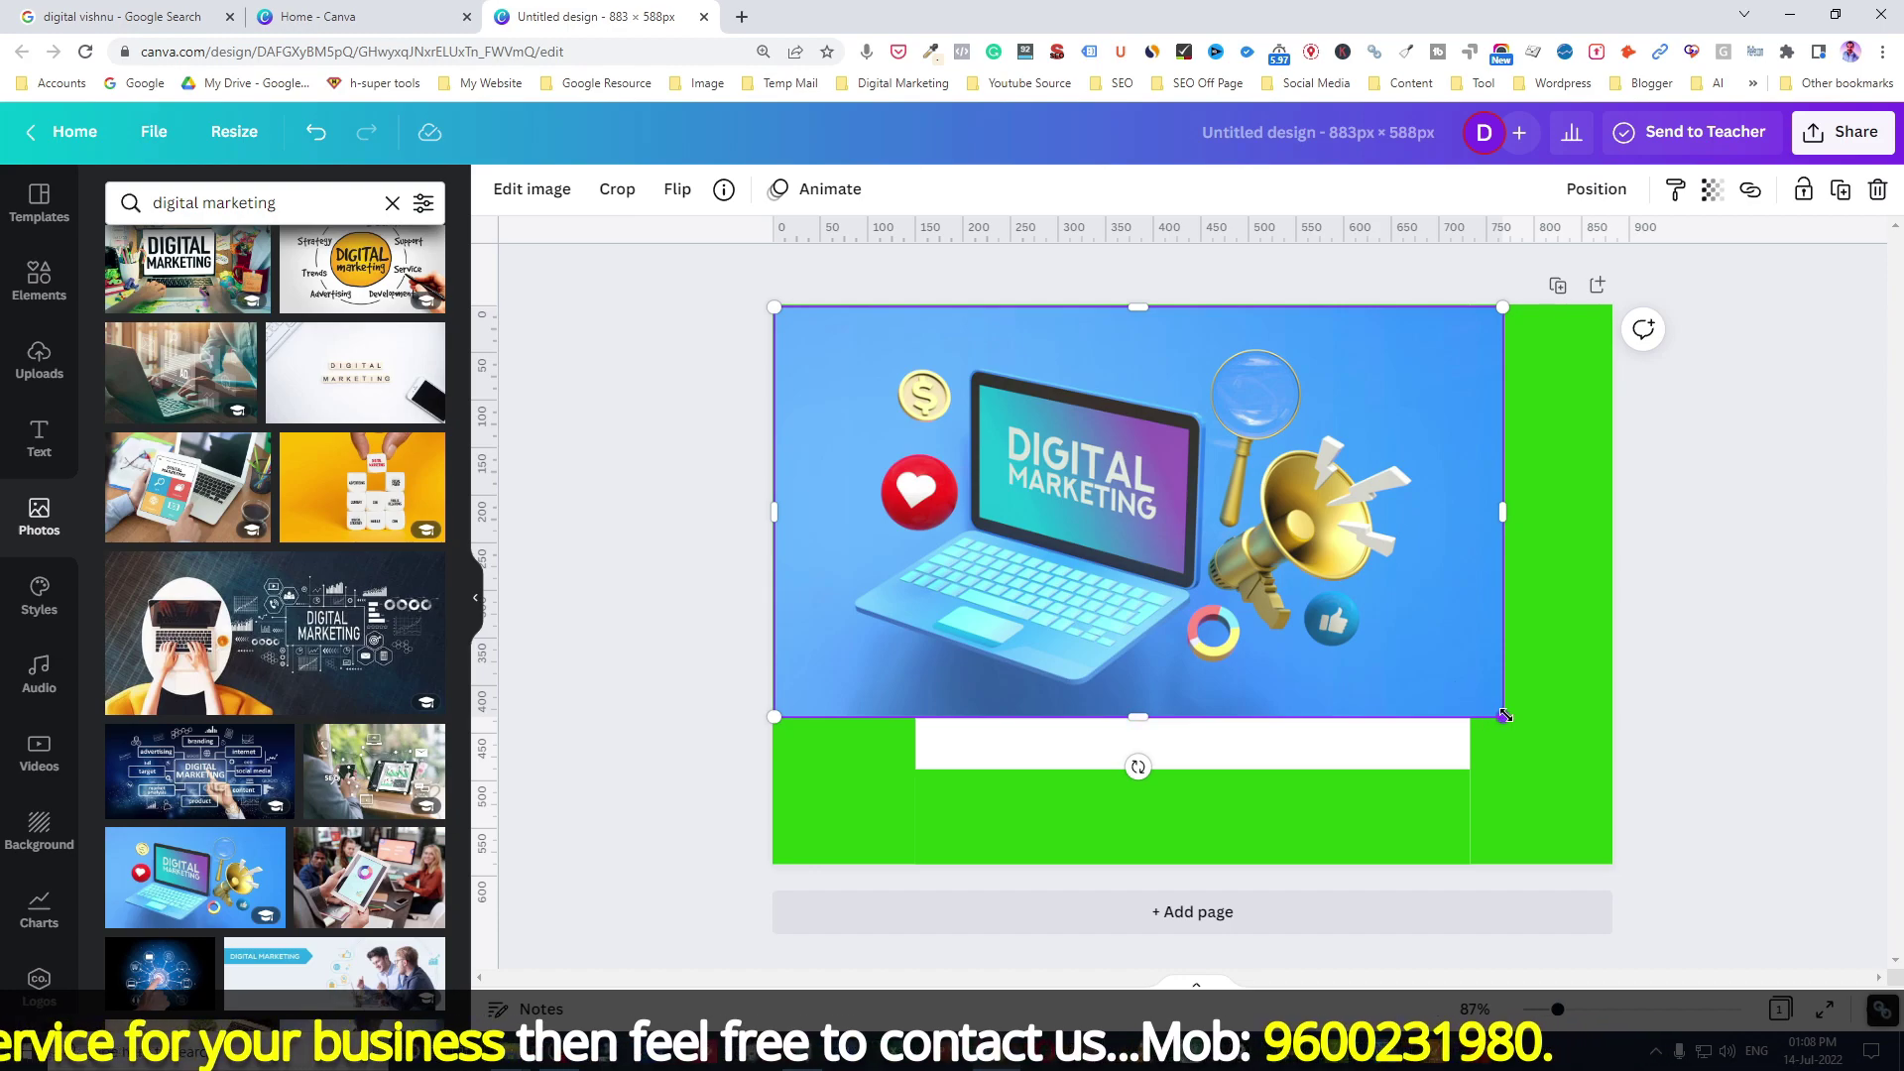
# Step: Enlarge the digital marketing photo from the page's top-left corner until it fills the whole page
pyautogui.moveTo(1505, 716); pyautogui.dragTo(1586, 827)
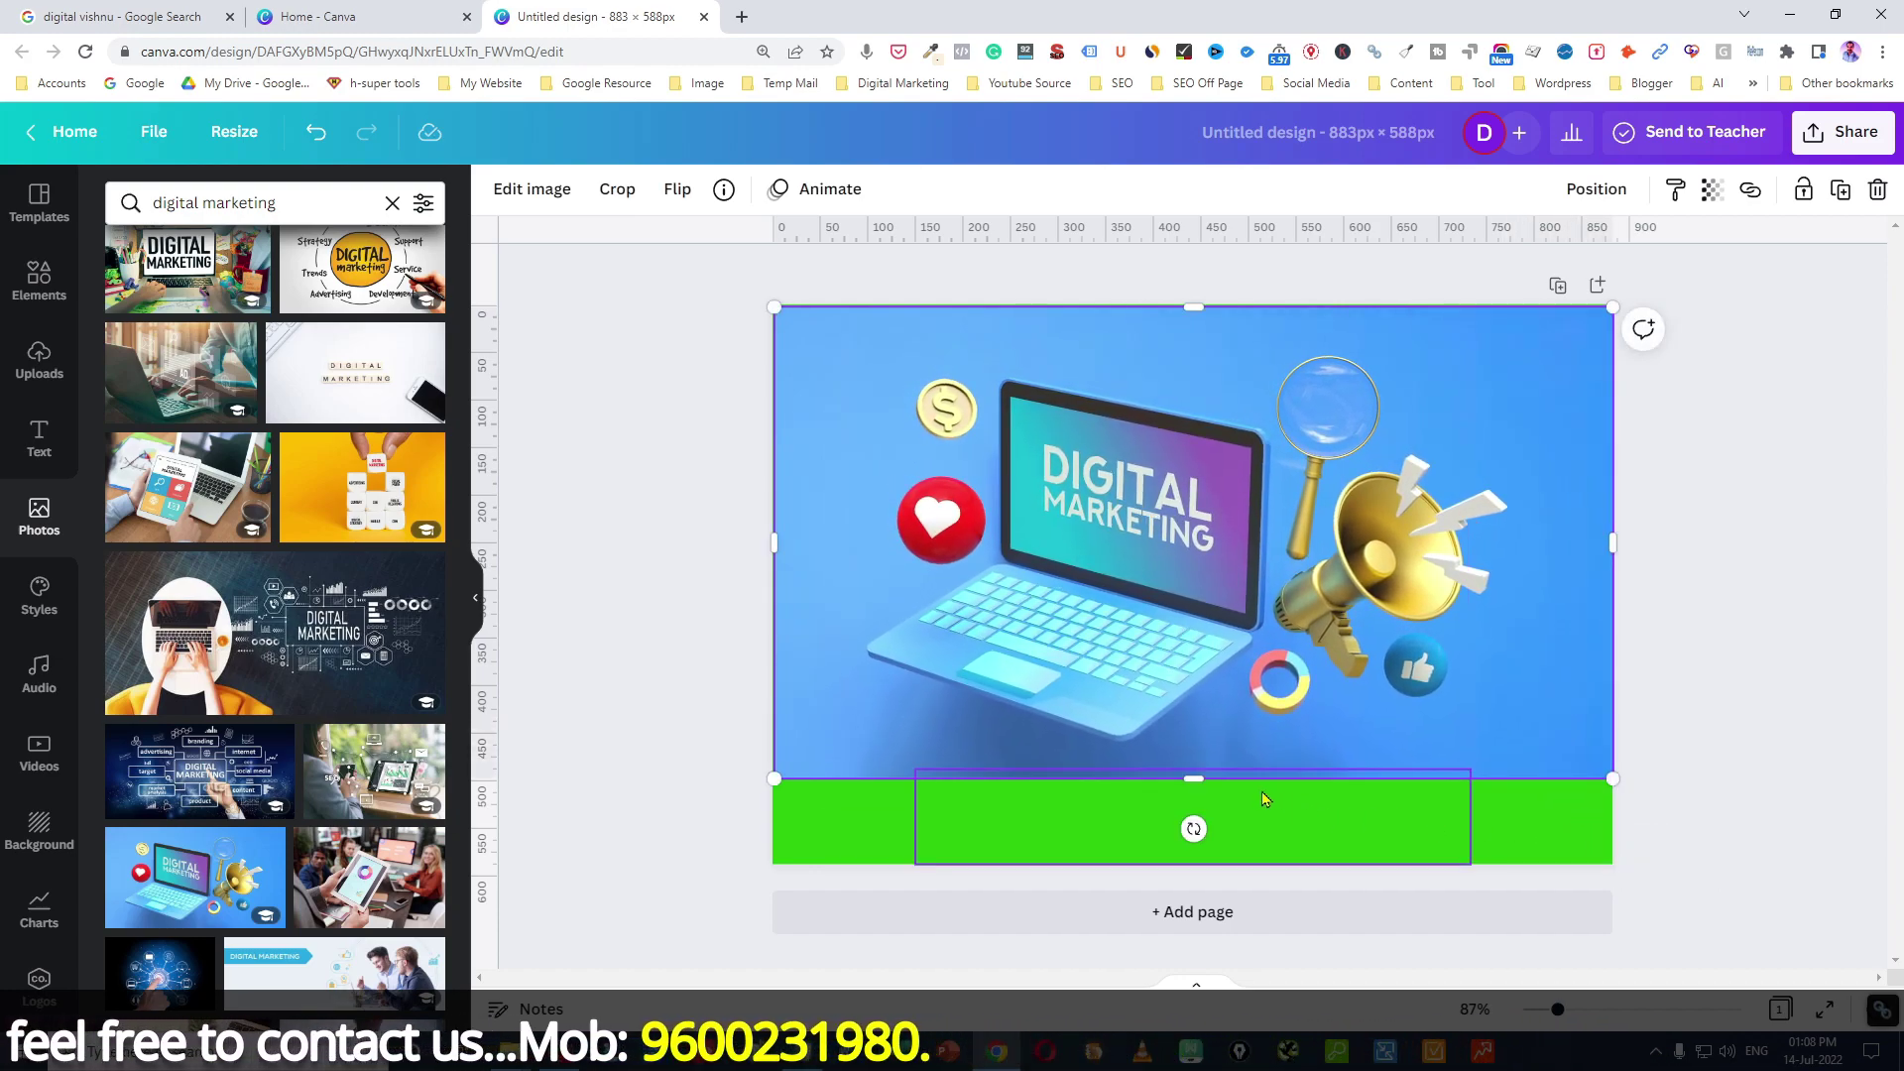
pyautogui.moveTo(1192, 779); pyautogui.dragTo(1190, 862)
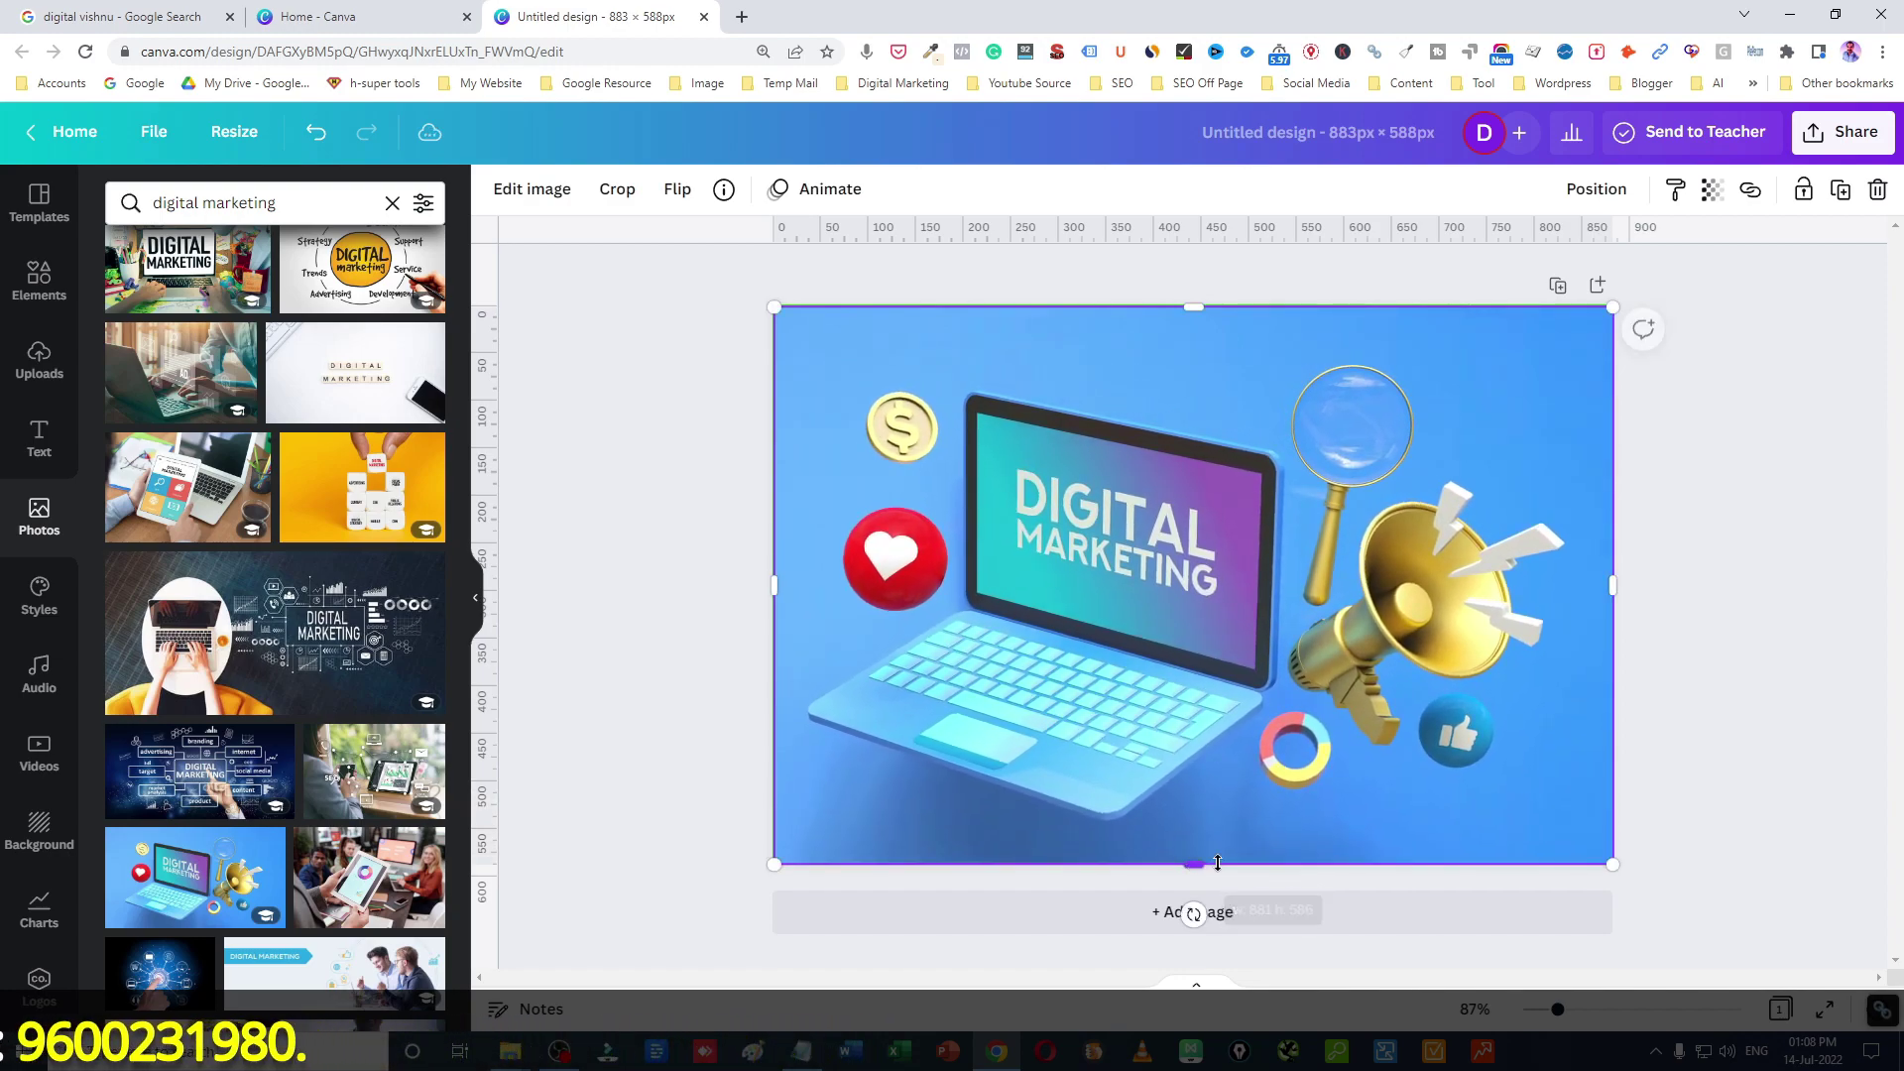
pyautogui.click(1722, 774)
# Step: Send the digital marketing photo to the back, behind the green margin strips
pyautogui.click(1165, 443)
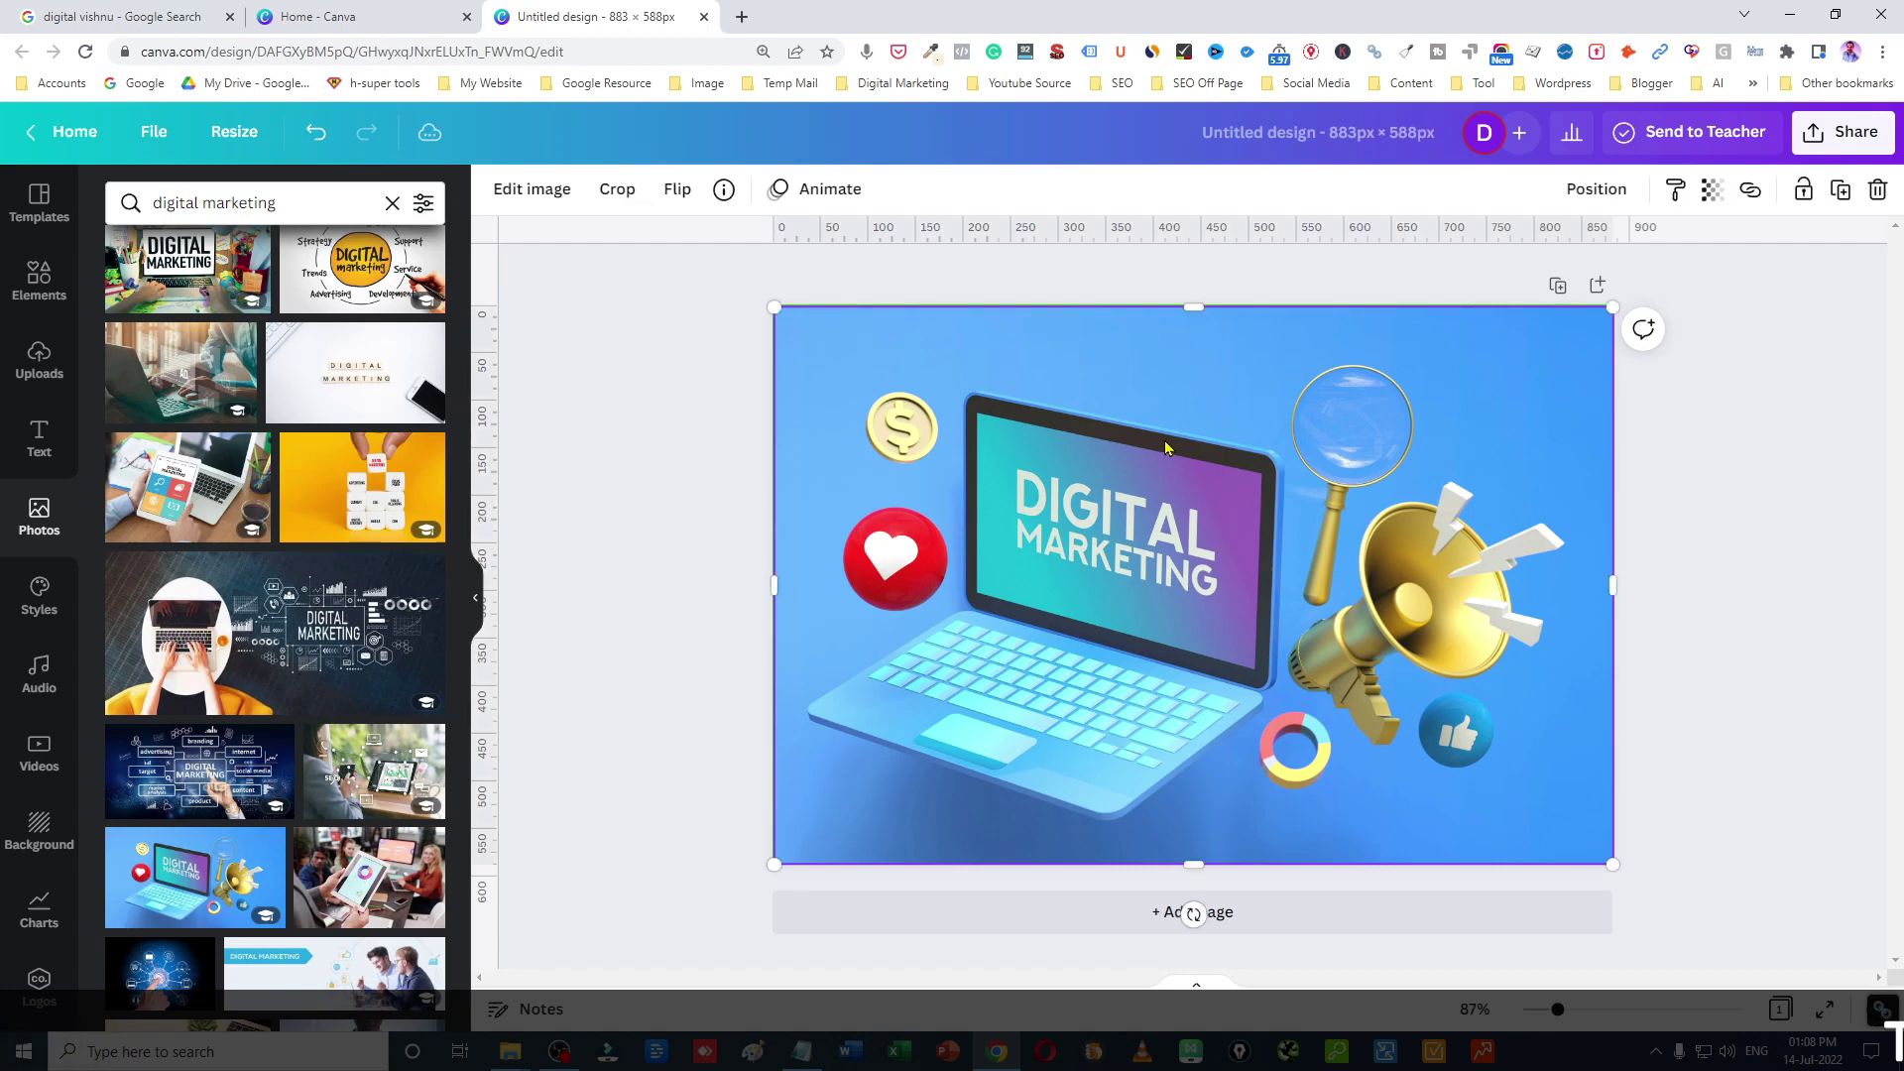
pyautogui.rightClick(1165, 447)
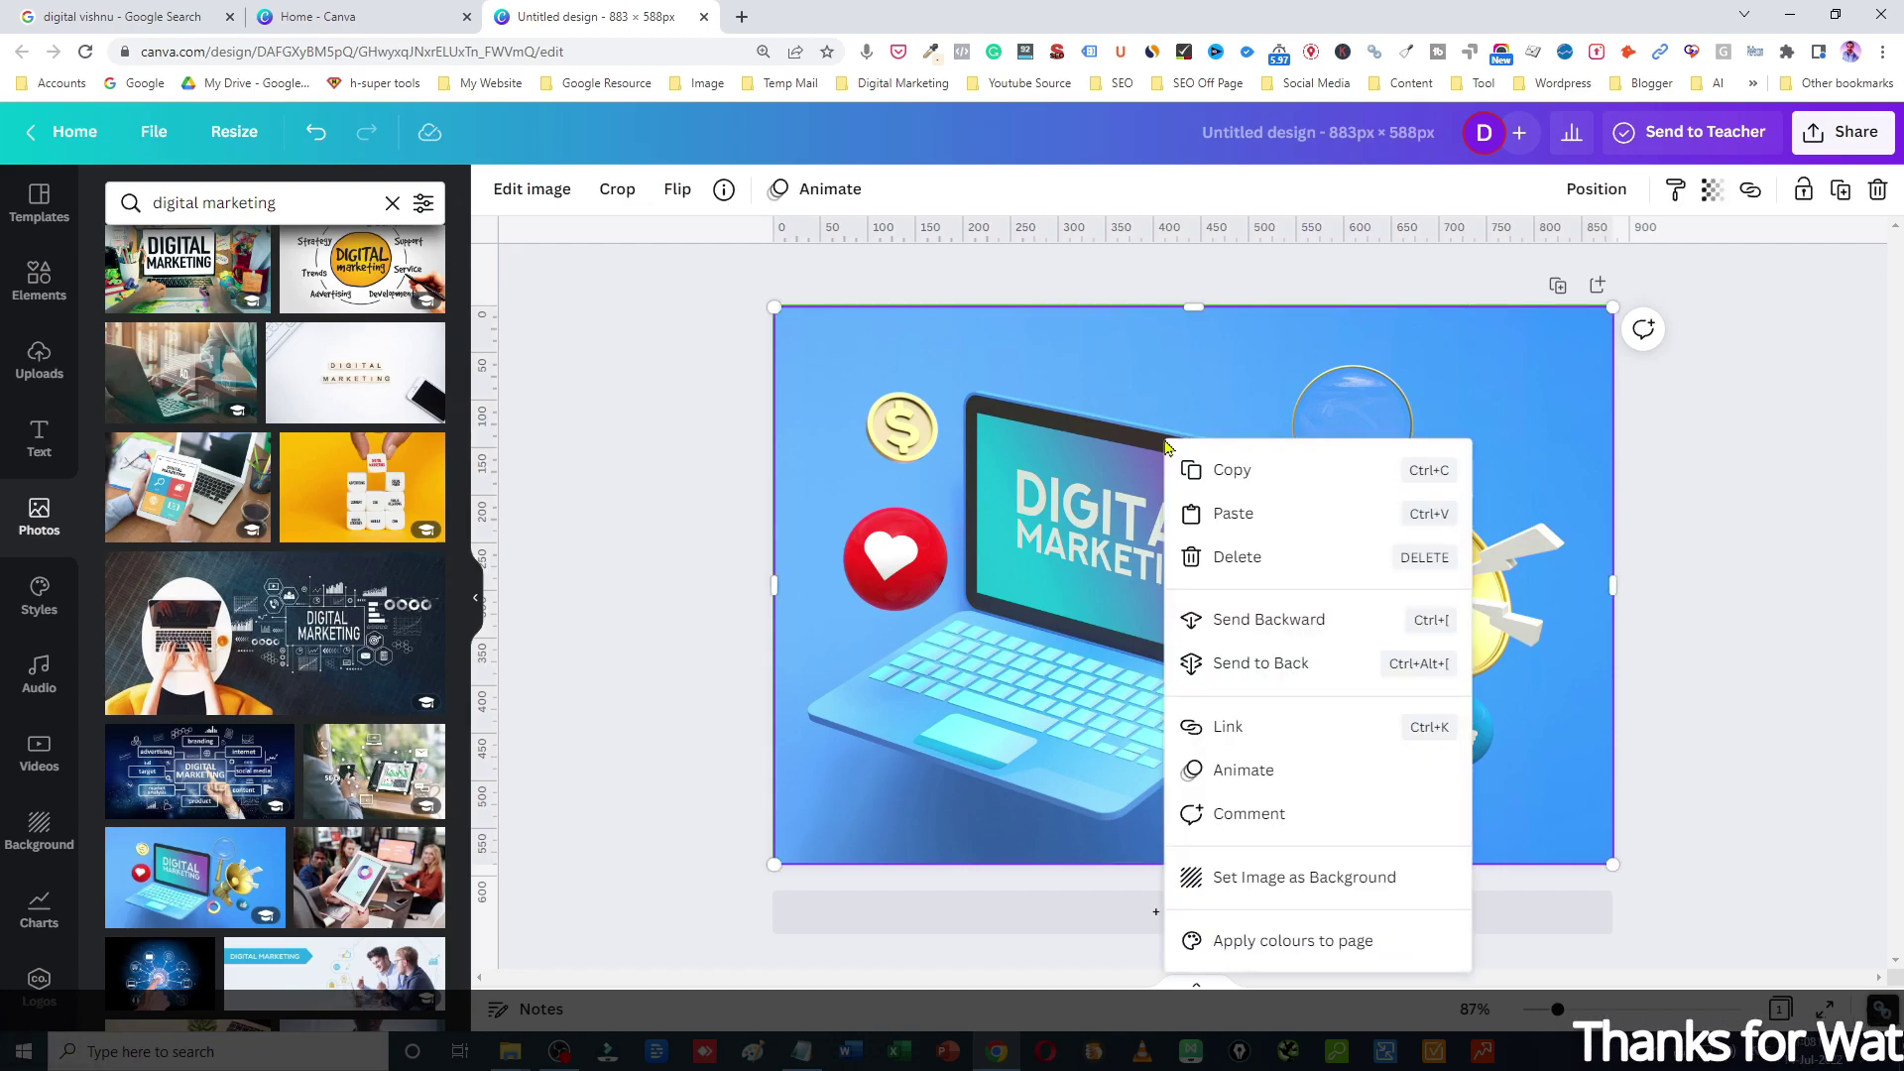
pyautogui.click(1222, 669)
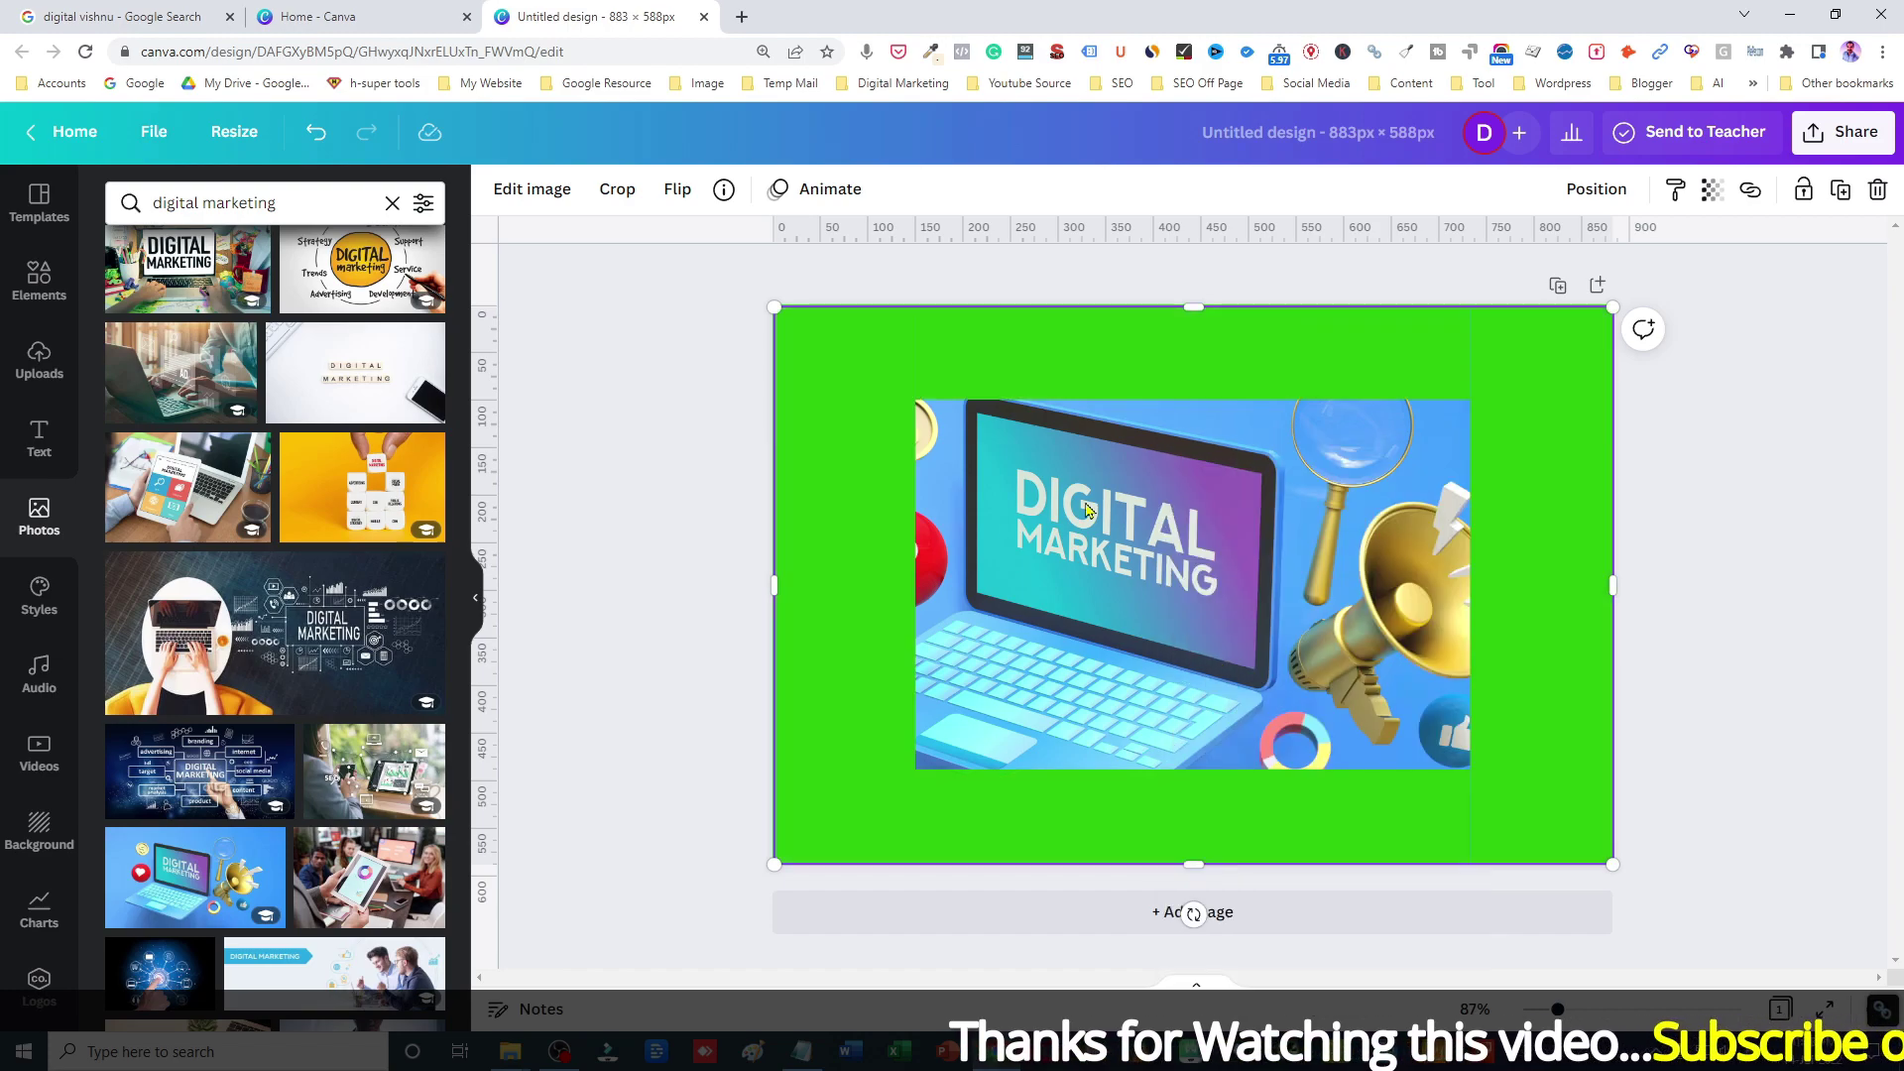
# Step: Shift the photo to the right inside its crop frame until its left edge meets the page's left edge
pyautogui.doubleClick(1163, 550)
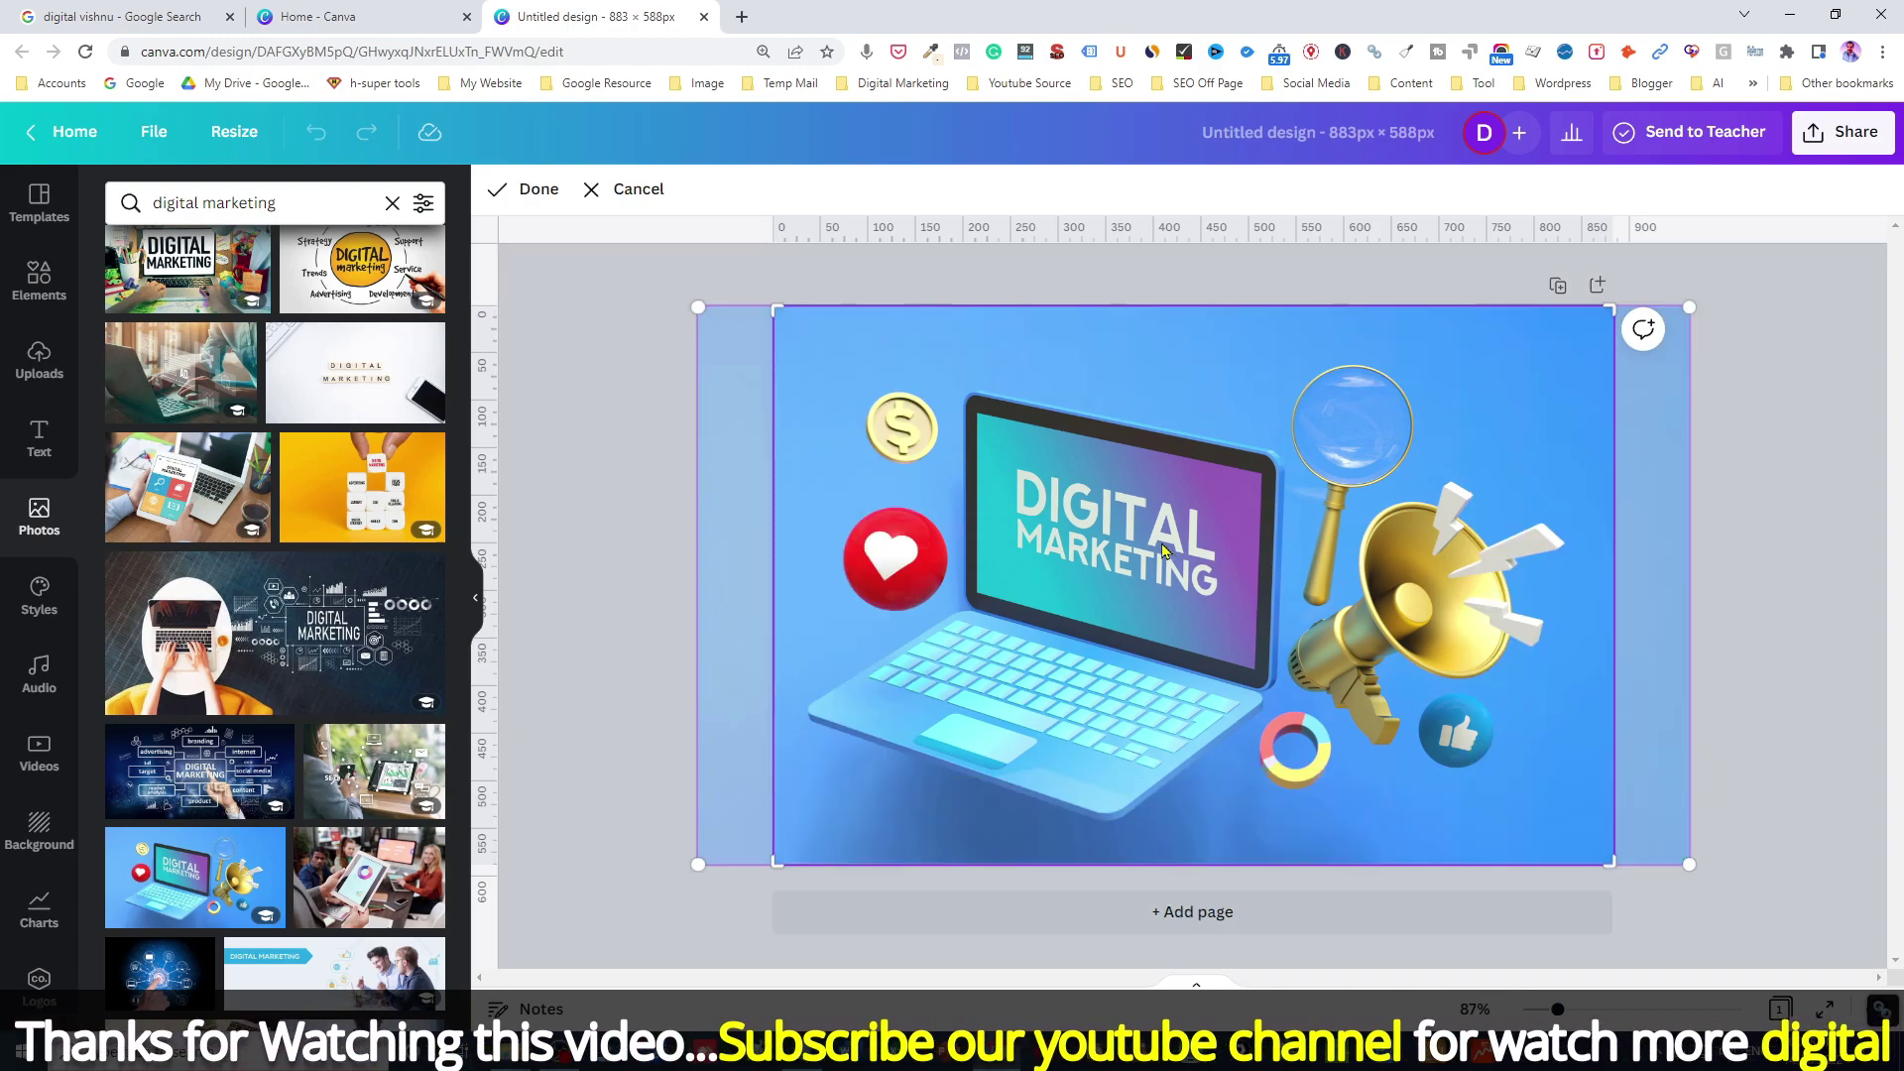
pyautogui.moveTo(1126, 551); pyautogui.dragTo(1242, 557)
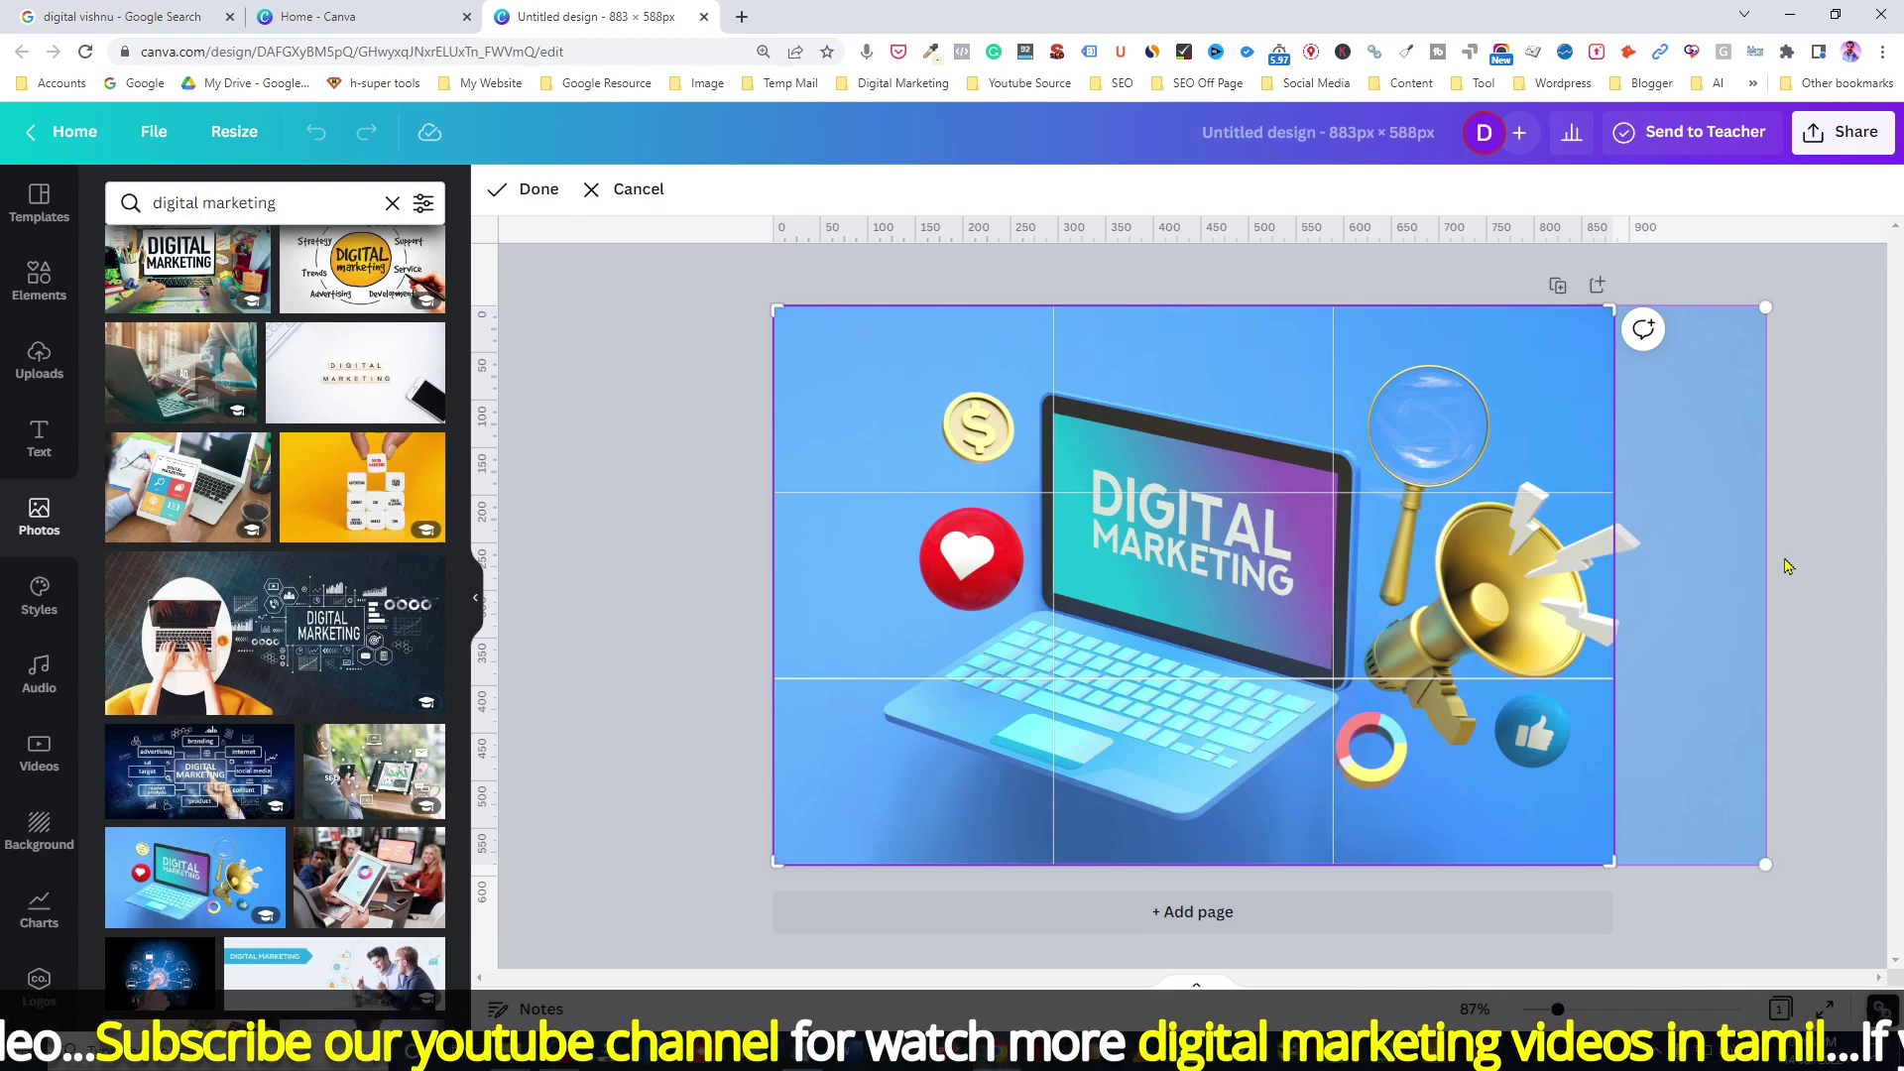
pyautogui.click(1788, 565)
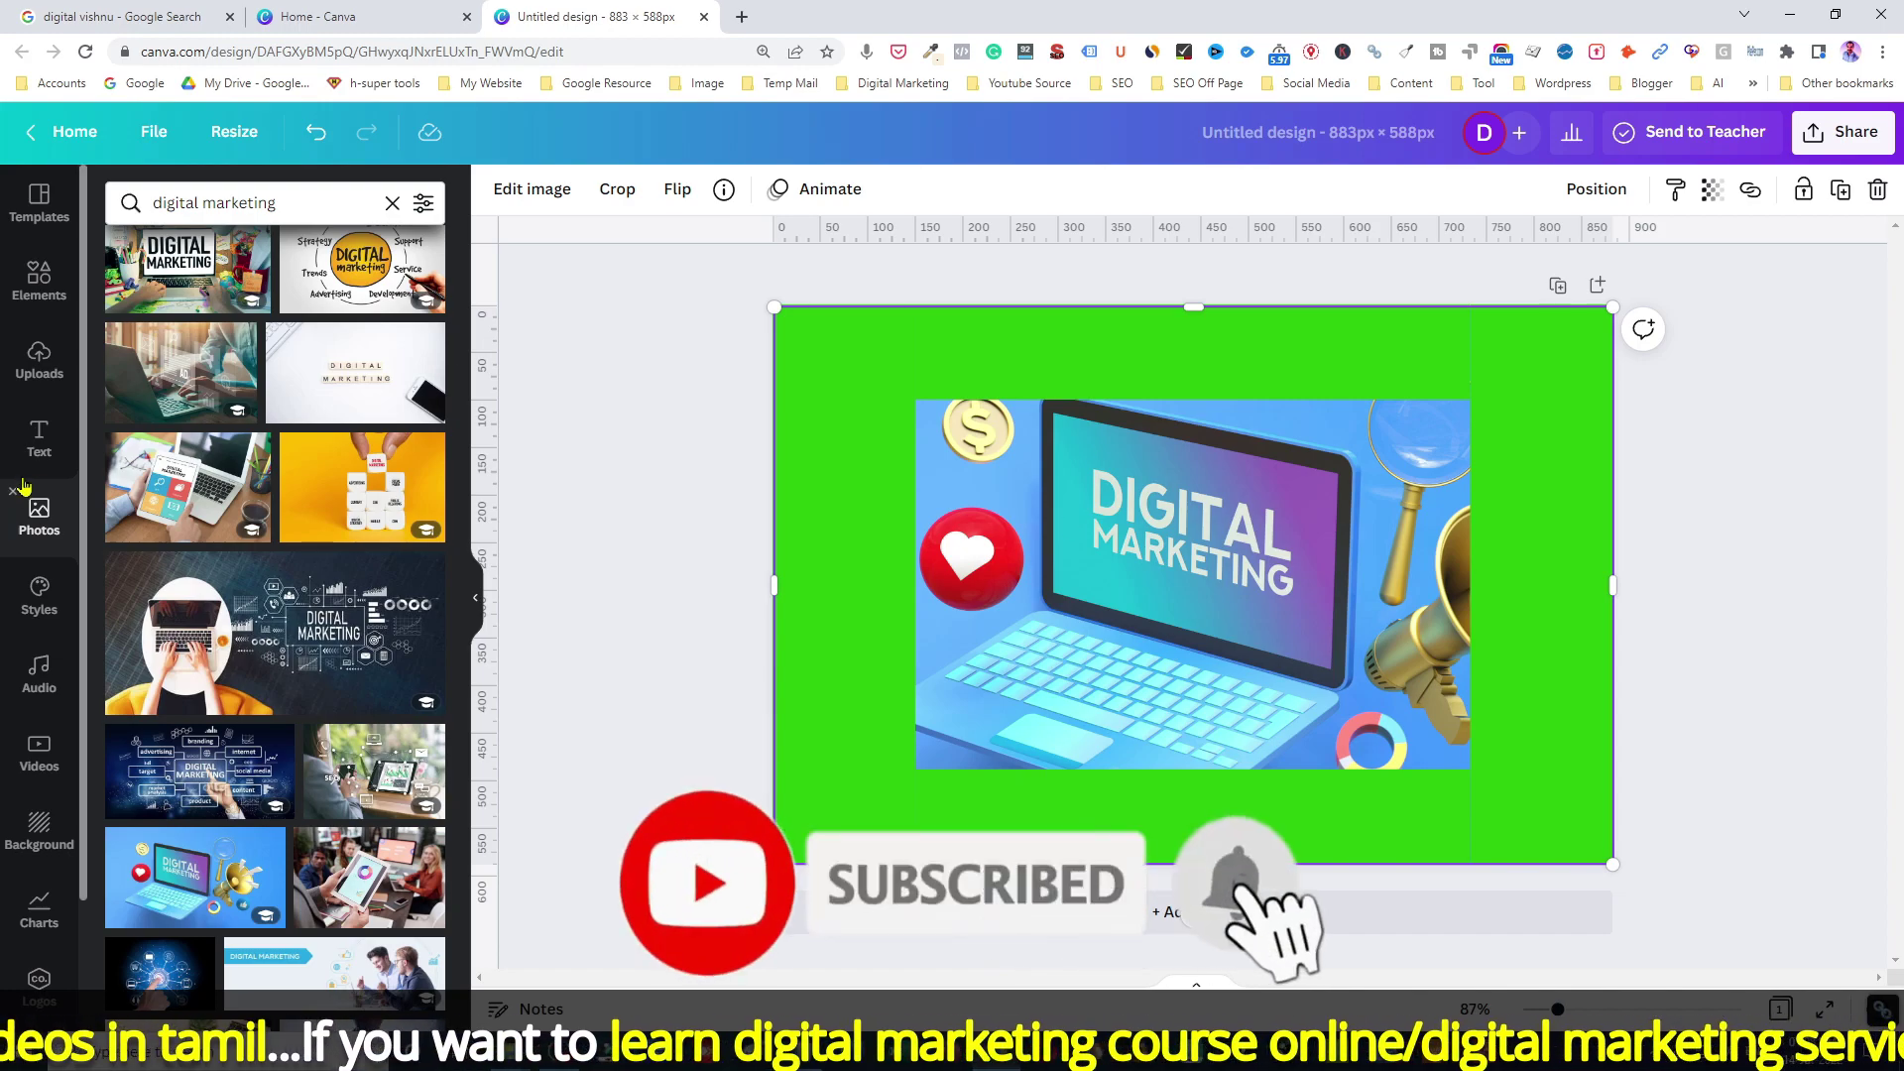
# Step: Add a heading over the digital marketing photo that reads "Advanced Digital Marketing Course"
pyautogui.click(40, 439)
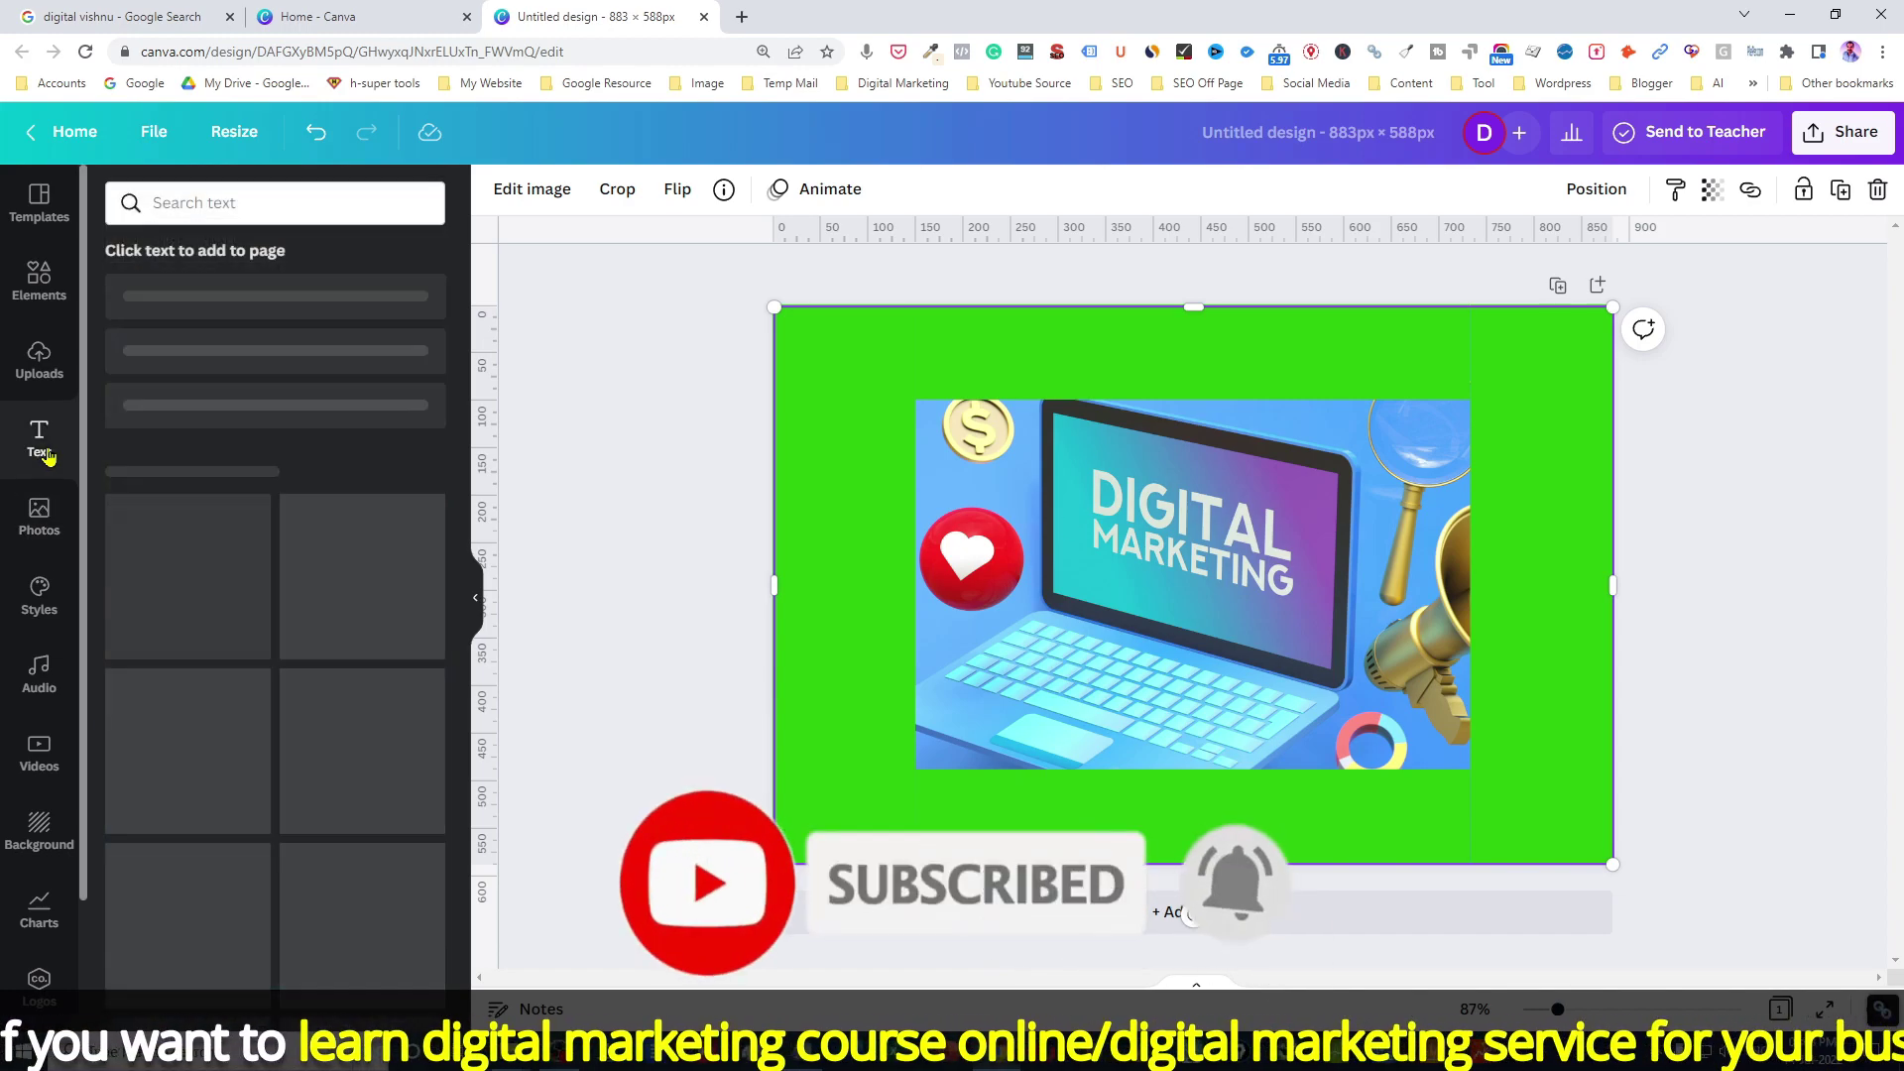
pyautogui.click(217, 324)
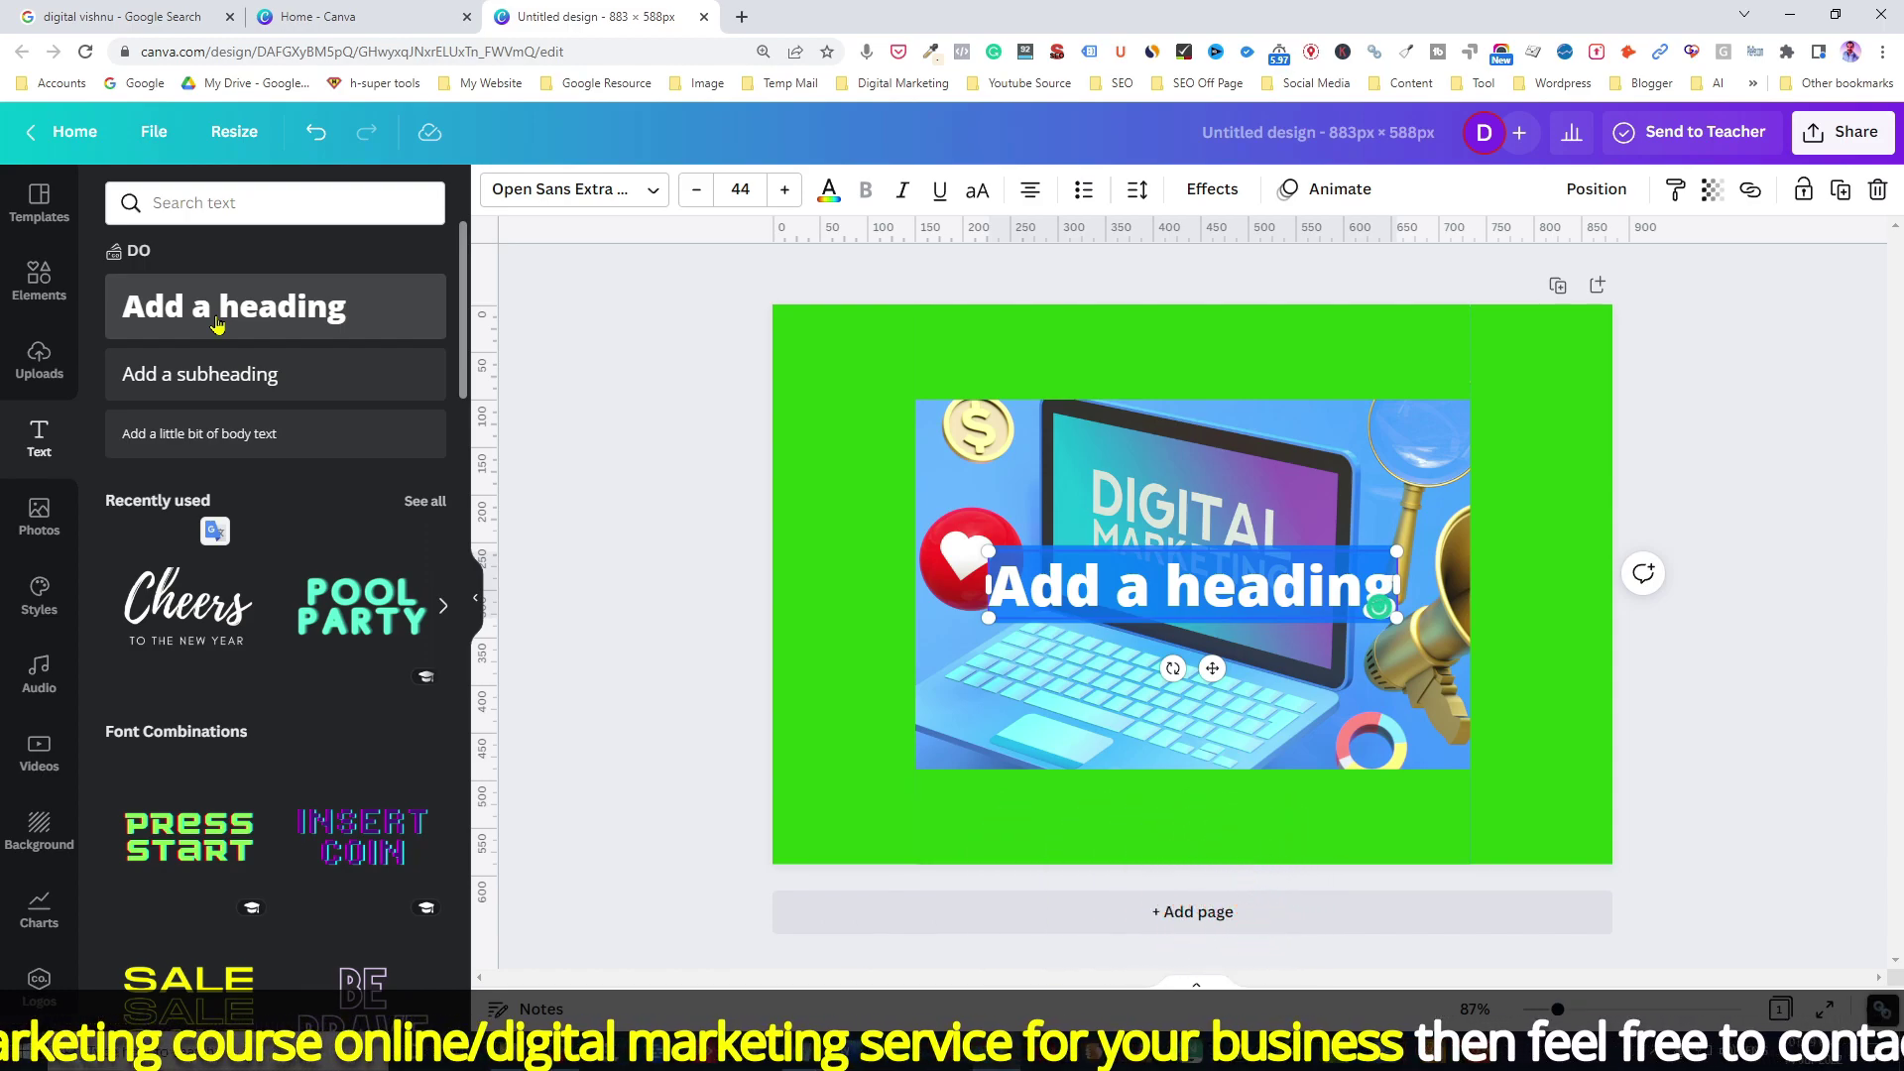
pyautogui.write('Advanc')
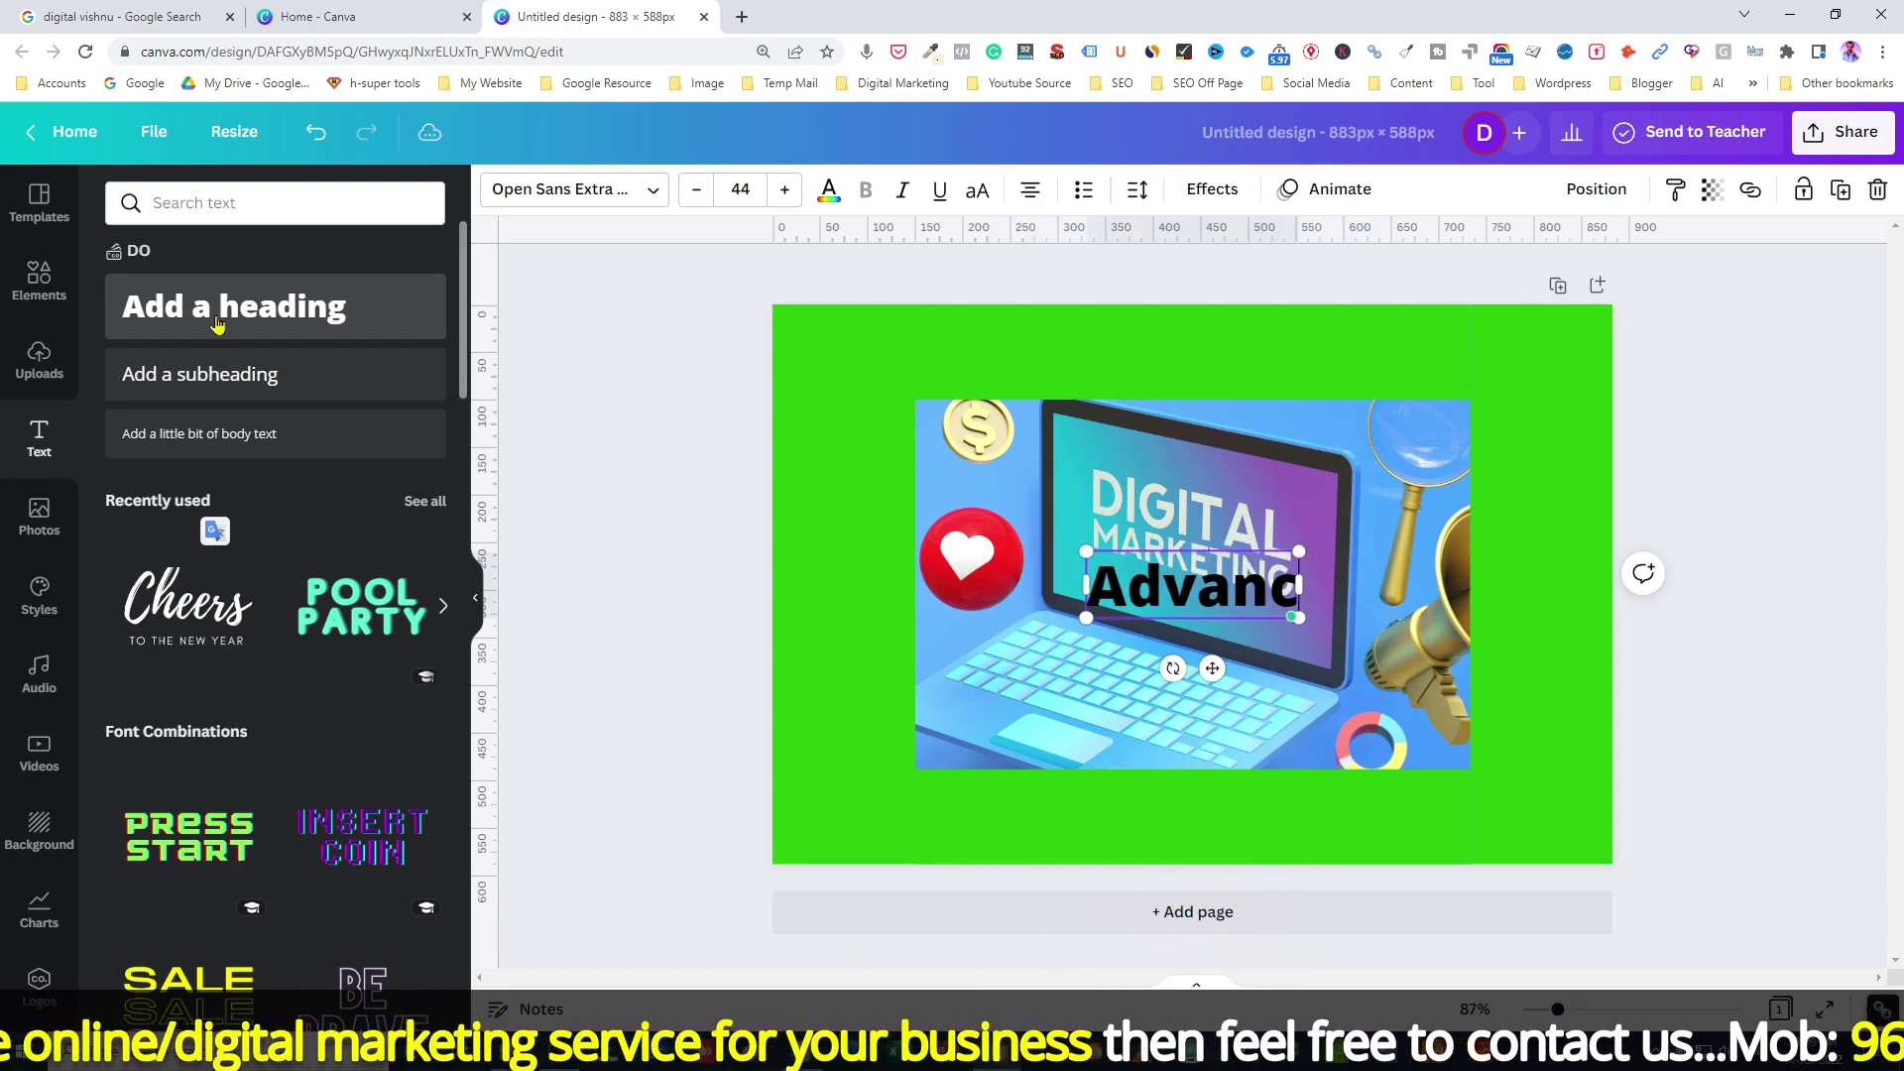
pyautogui.write('ed')
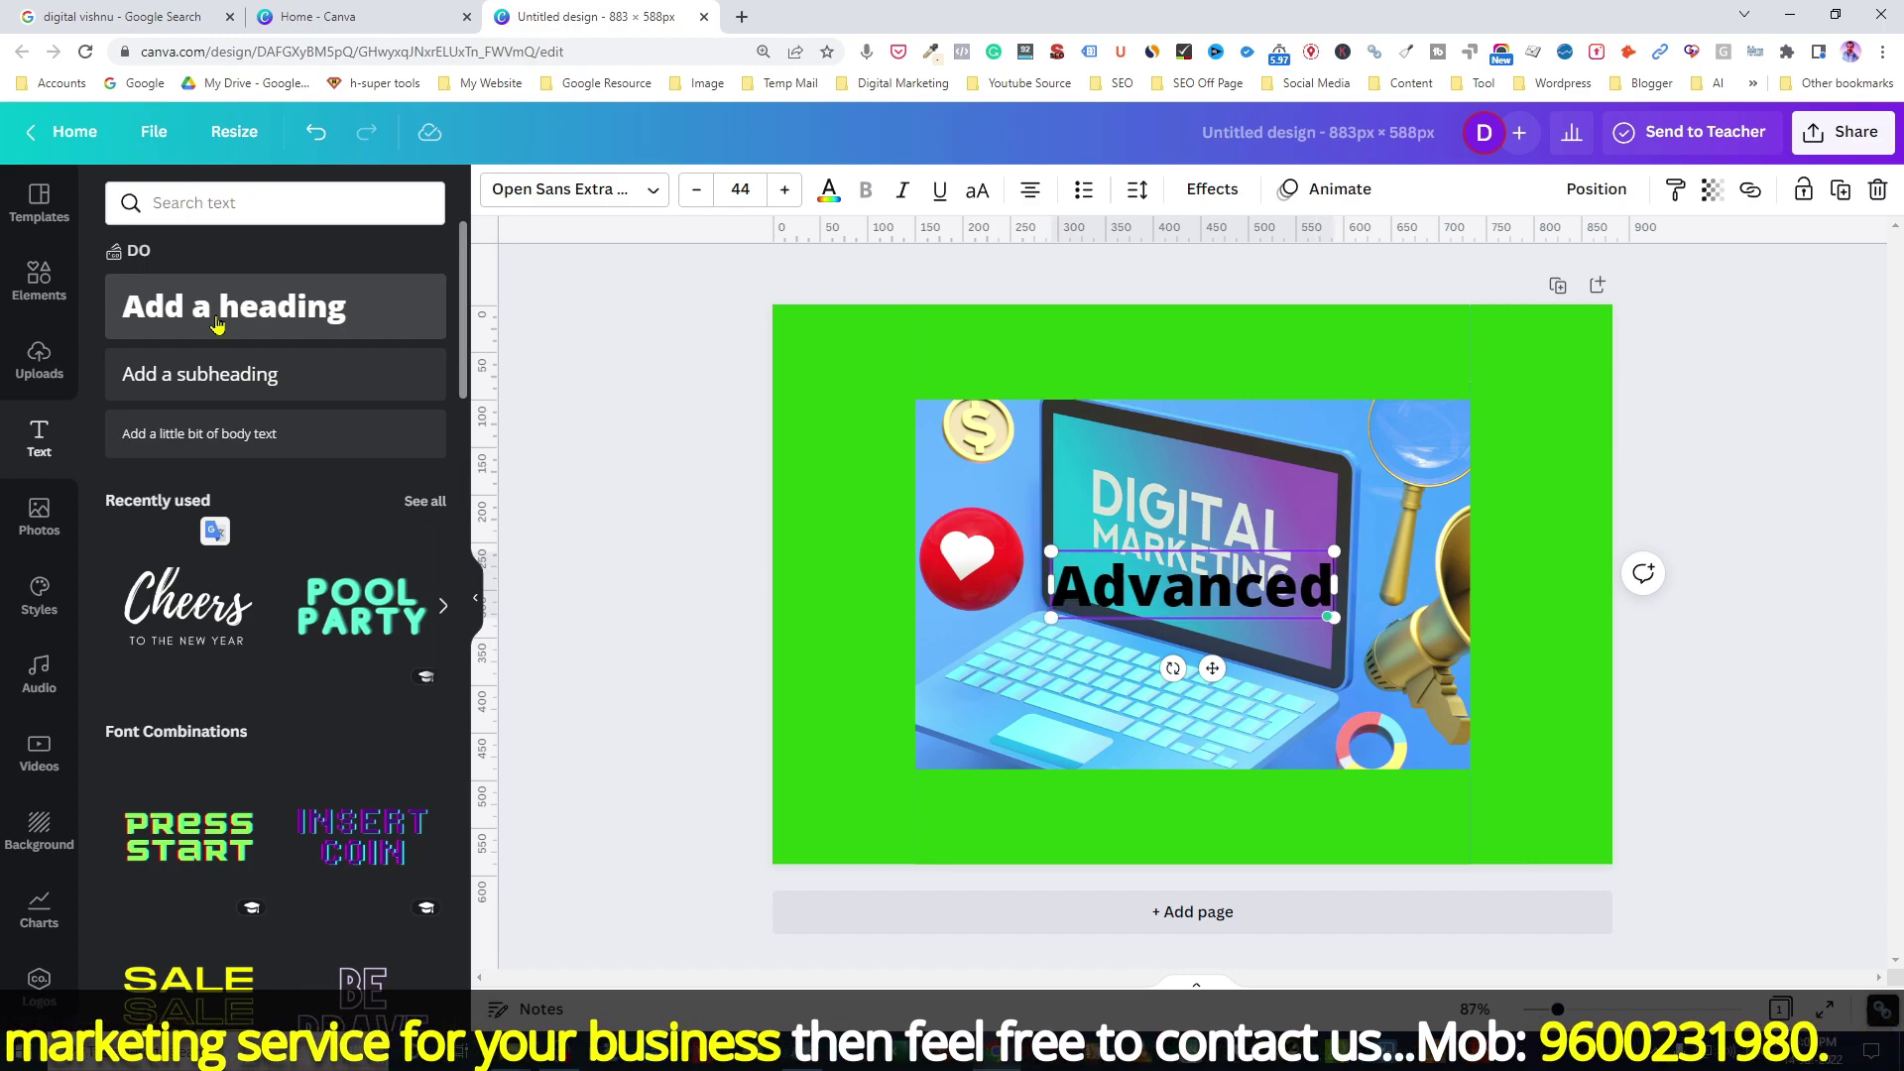
pyautogui.write(' Digital')
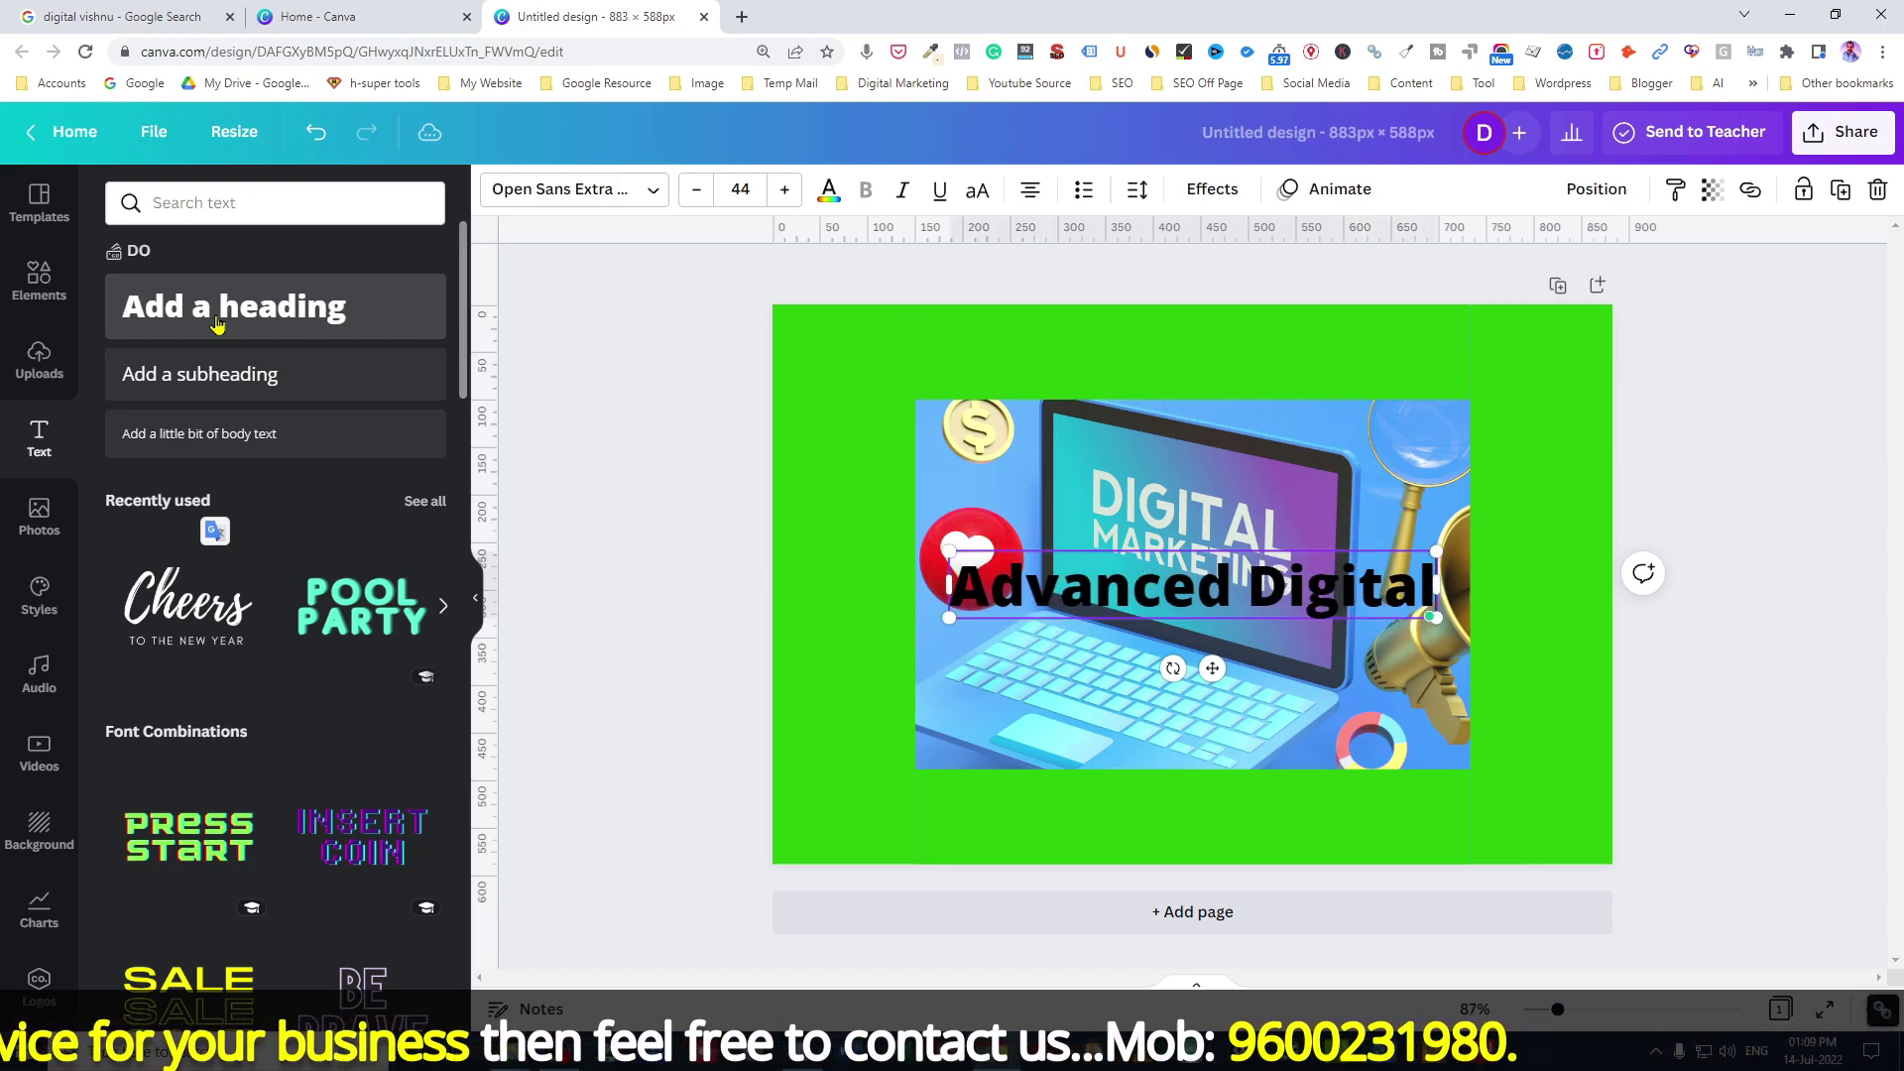
pyautogui.write(' Mark')
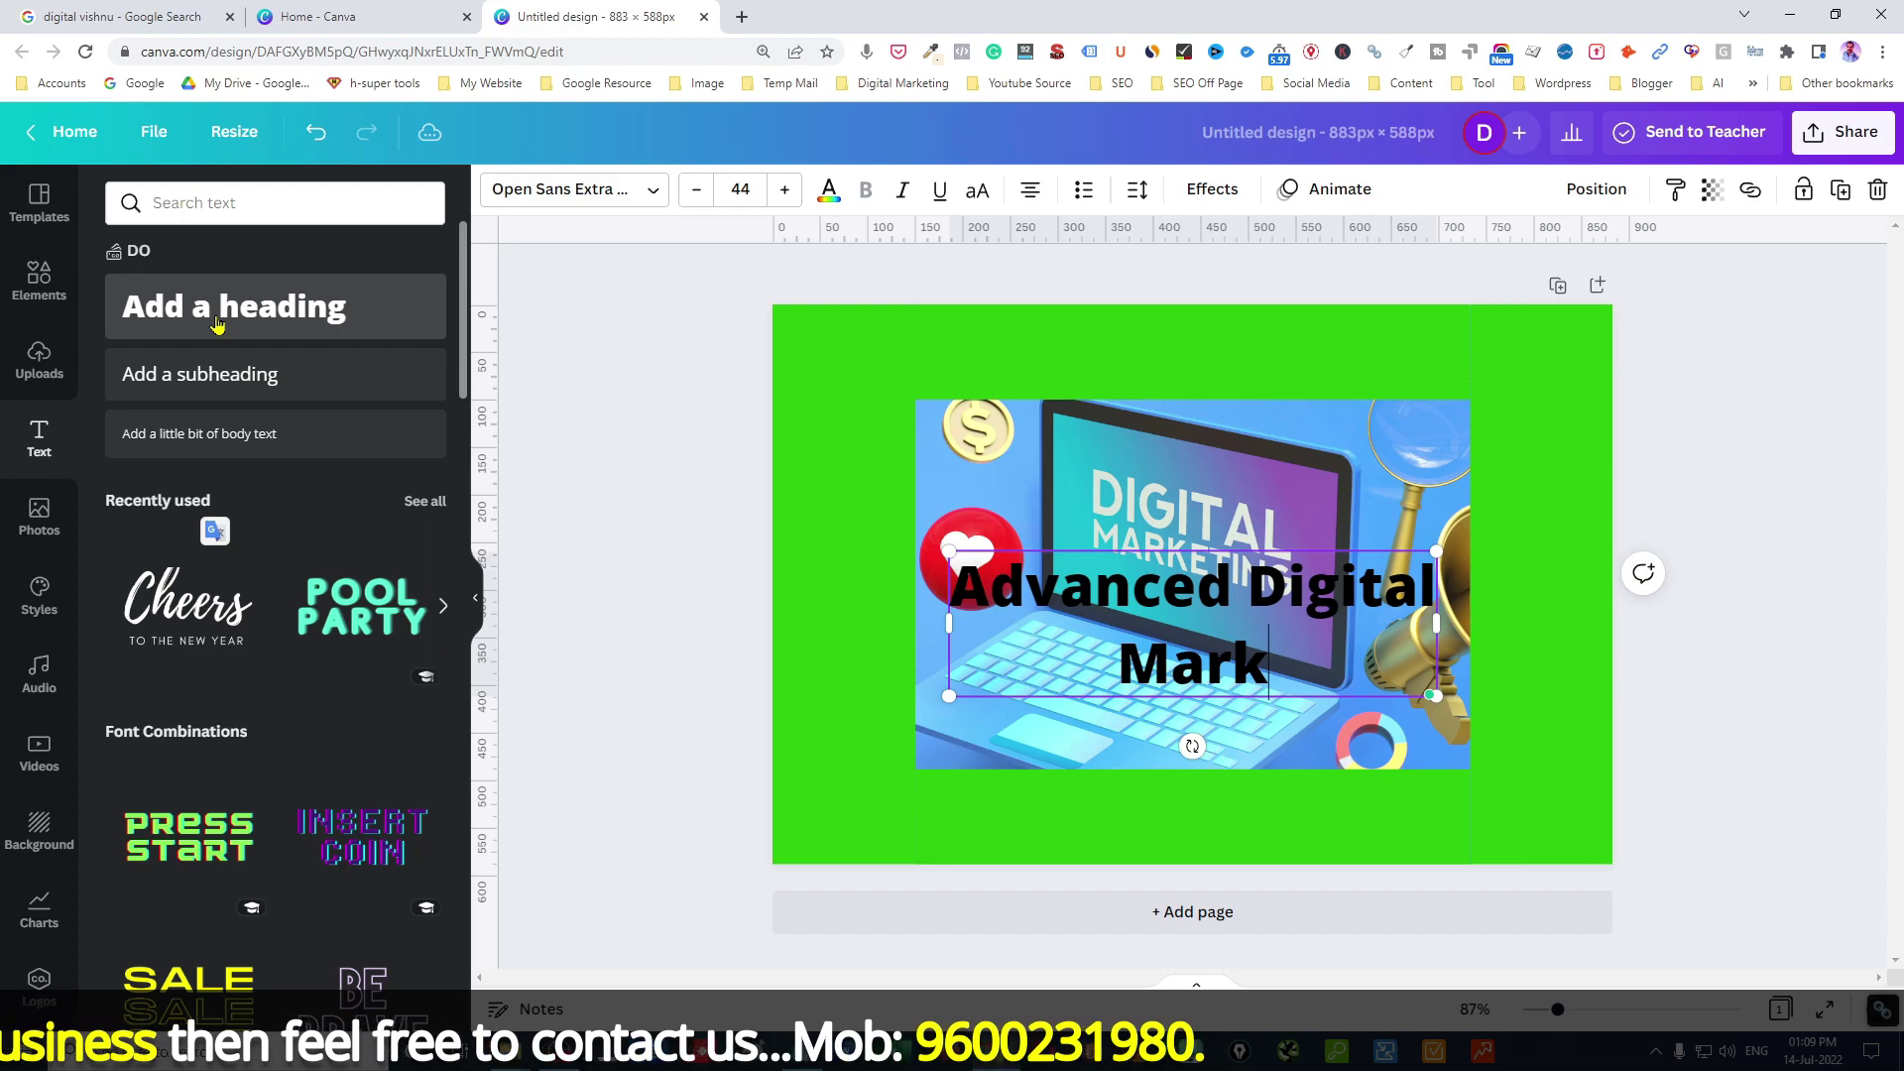
pyautogui.write('eting Course')
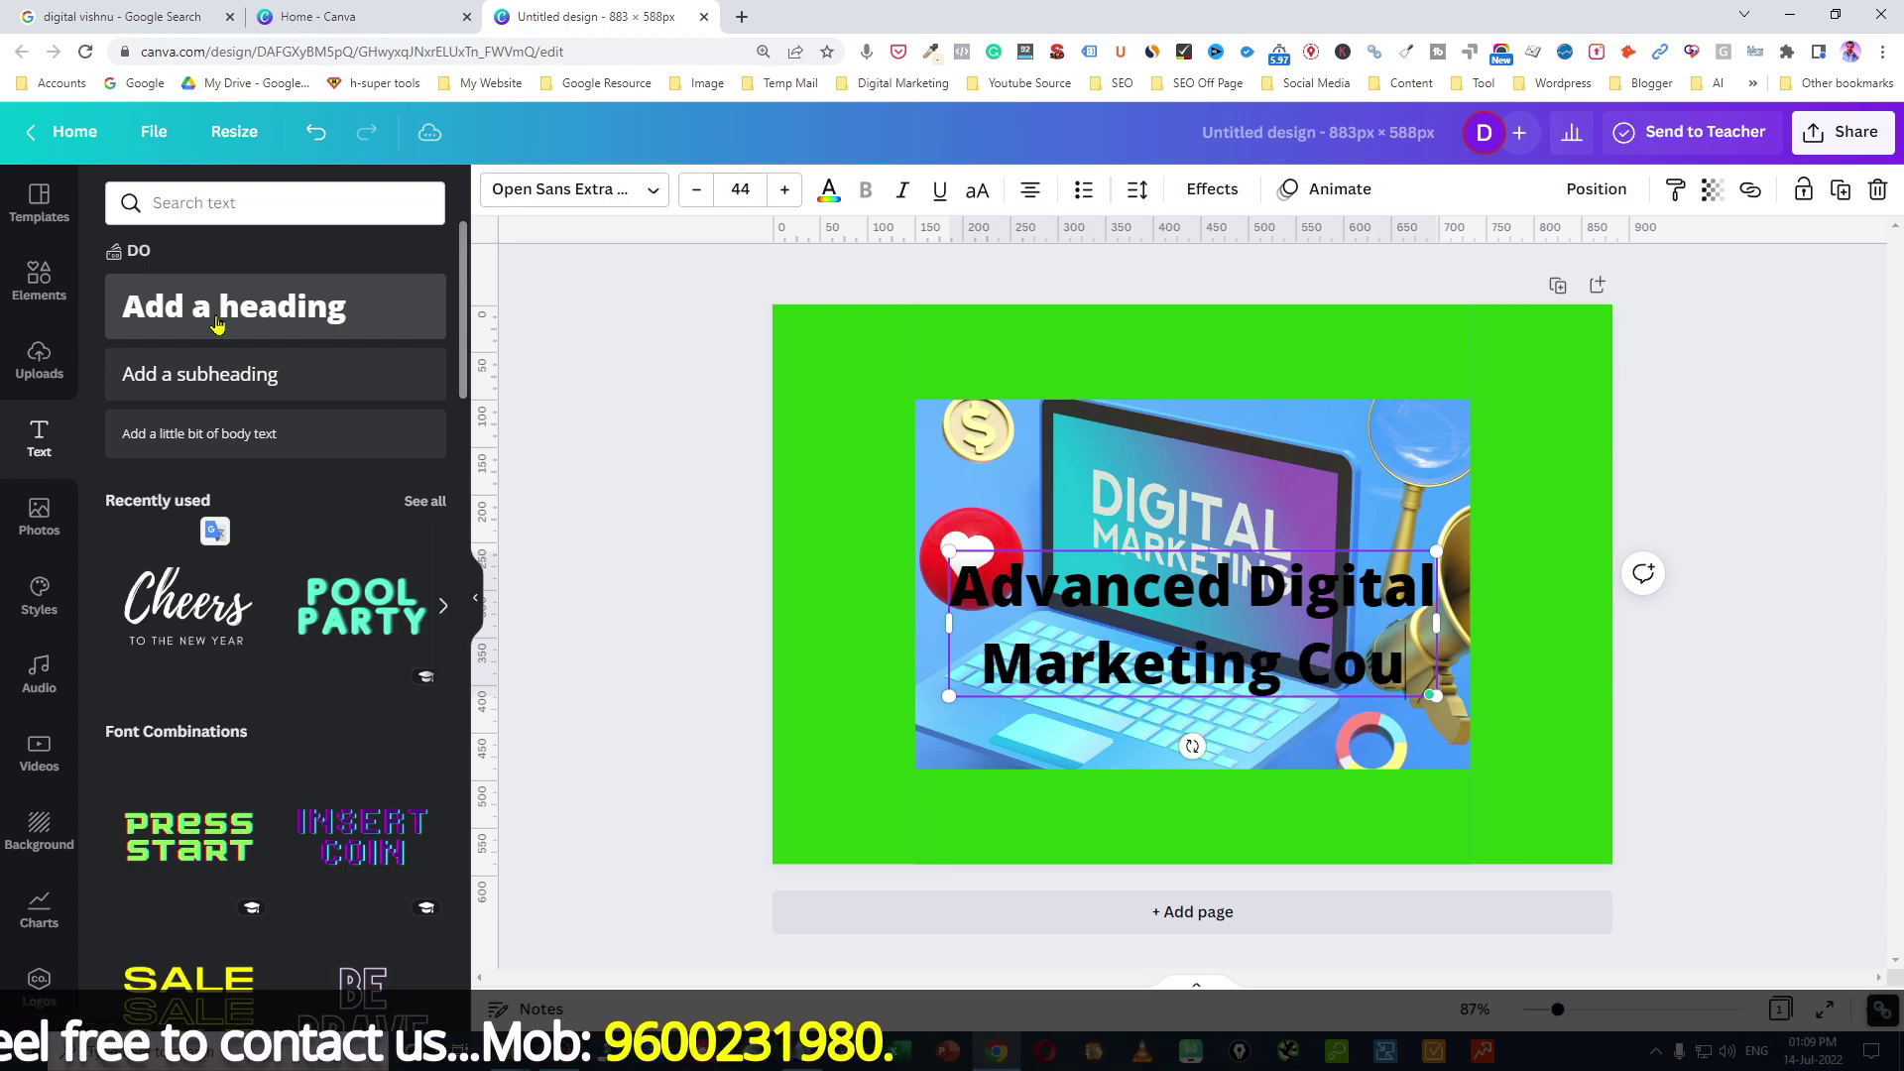